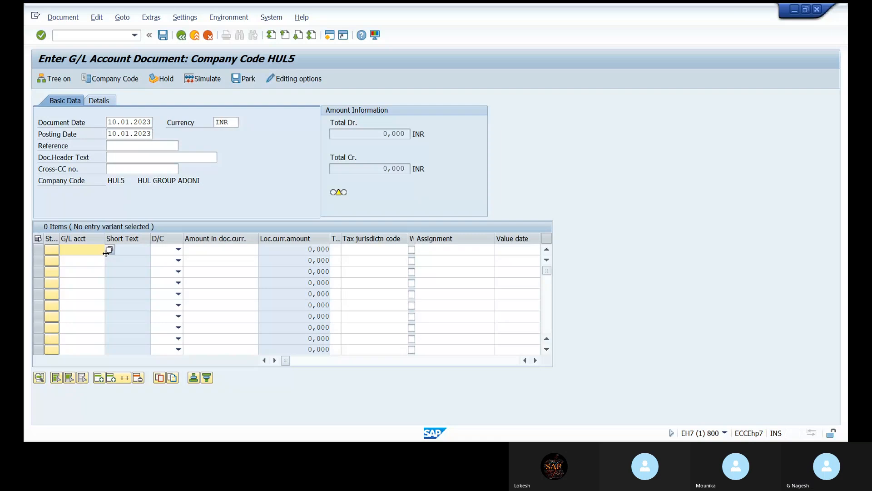
# Enter the first line item with G/L account 400601, Debit and an amount of 10000.
pyautogui.click(109, 249)
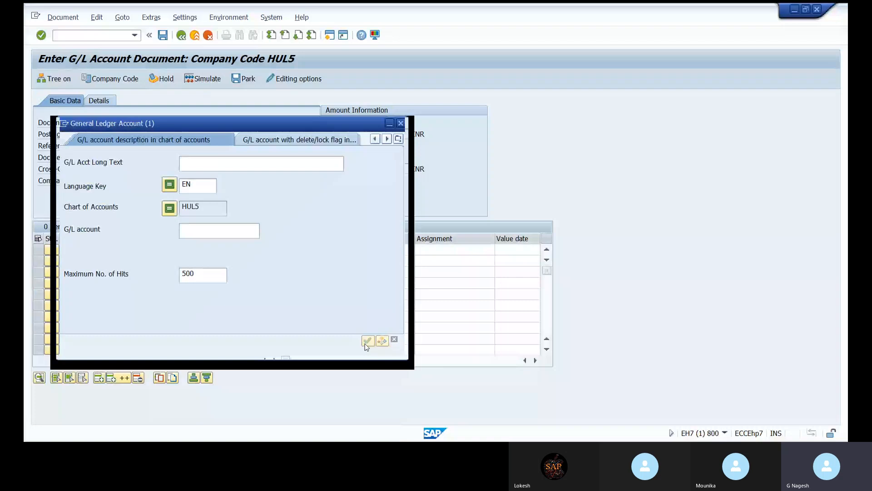
pyautogui.click(367, 341)
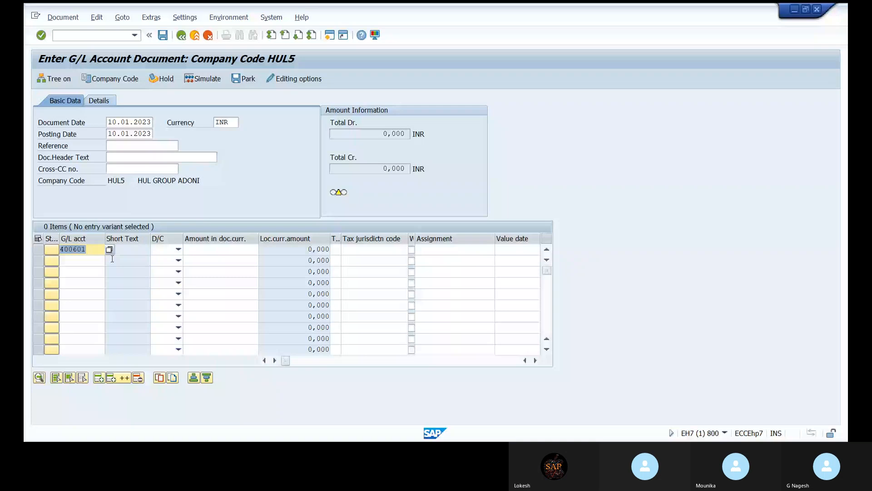
pyautogui.click(178, 249)
pyautogui.click(165, 271)
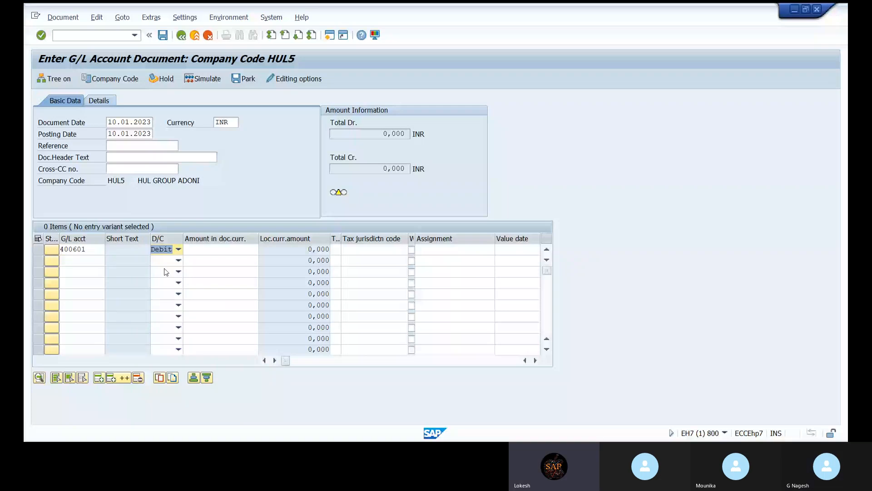
pyautogui.click(212, 250)
pyautogui.write('10000')
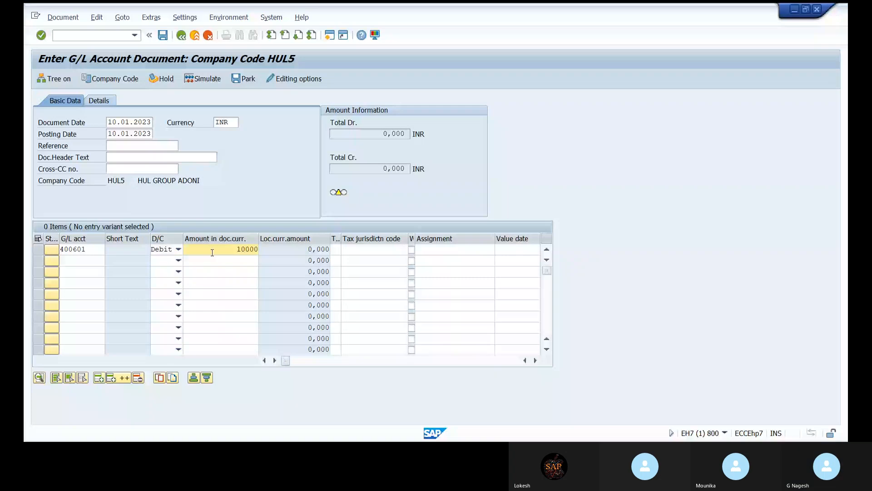
pyautogui.press('Return')
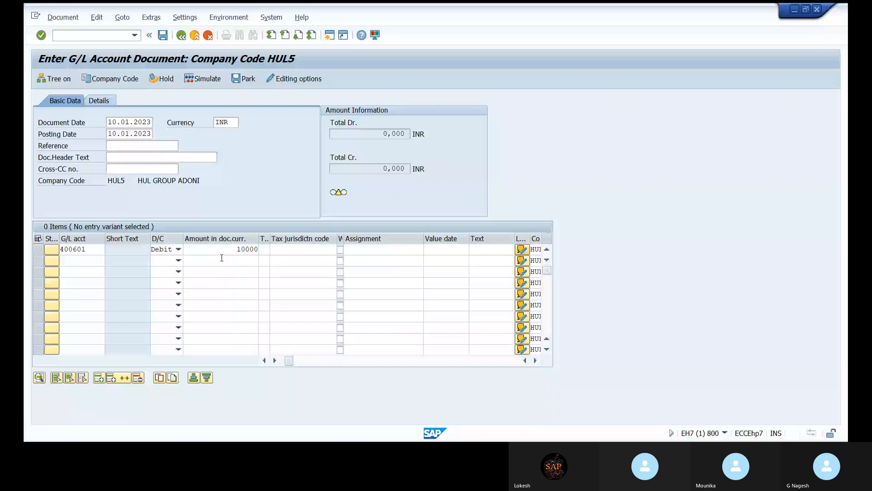
# Set the first line item's text to SALARY PAID.
pyautogui.click(496, 249)
pyautogui.write('SALARY PAID')
# Search the cost centers of company code HUL5 and assign cost center 1001 to the first line item.
pyautogui.press('Tab')
pyautogui.press('Tab')
pyautogui.press('Tab')
pyautogui.press('Tab')
pyautogui.press('Tab')
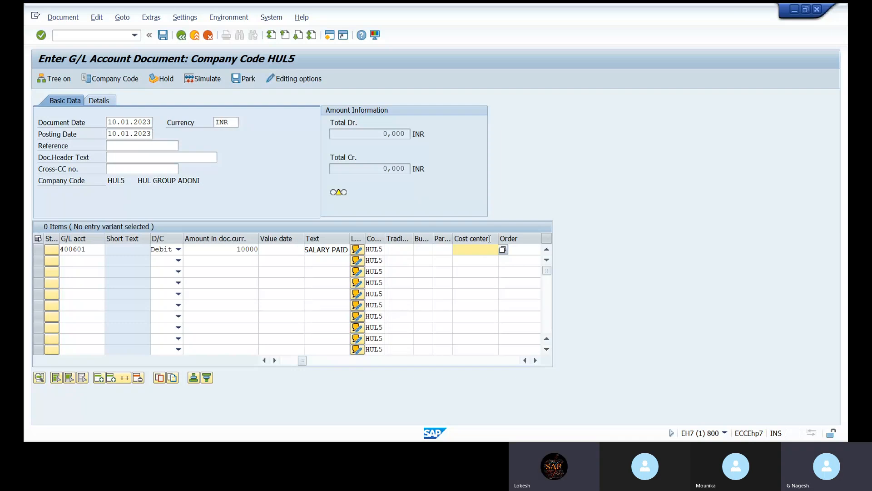
pyautogui.click(503, 250)
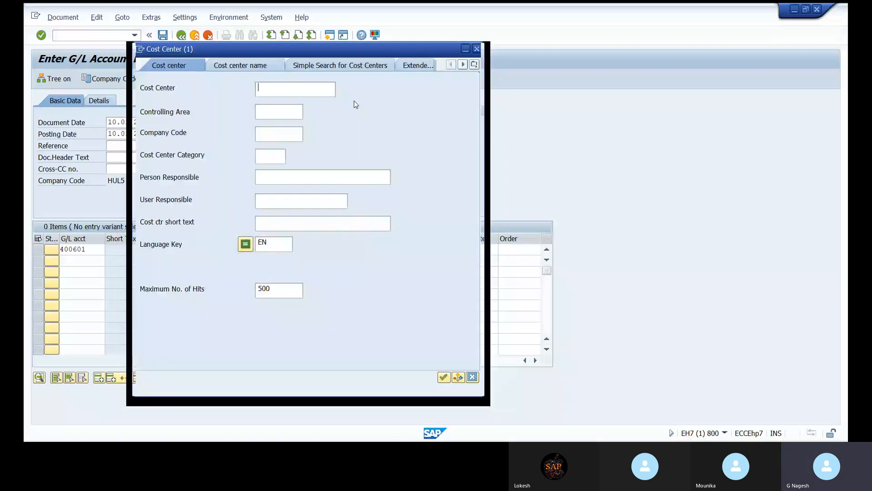
pyautogui.click(276, 133)
pyautogui.write('HU')
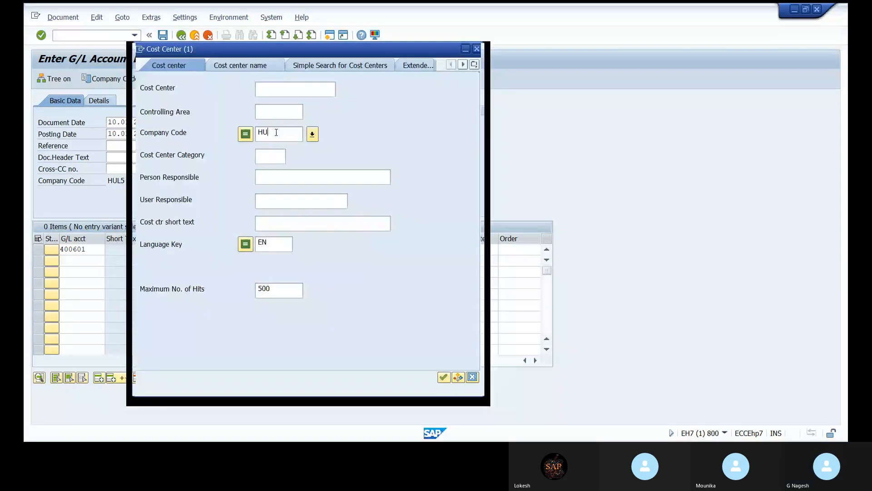
pyautogui.write('L5')
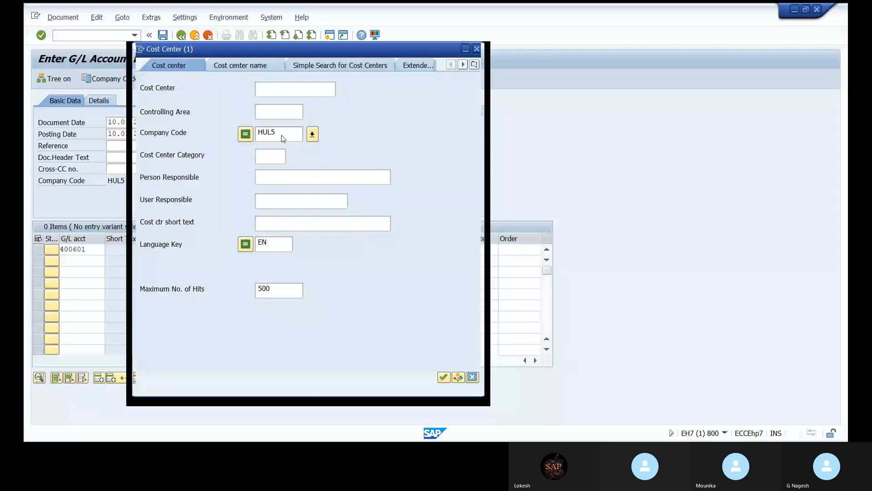
pyautogui.click(444, 377)
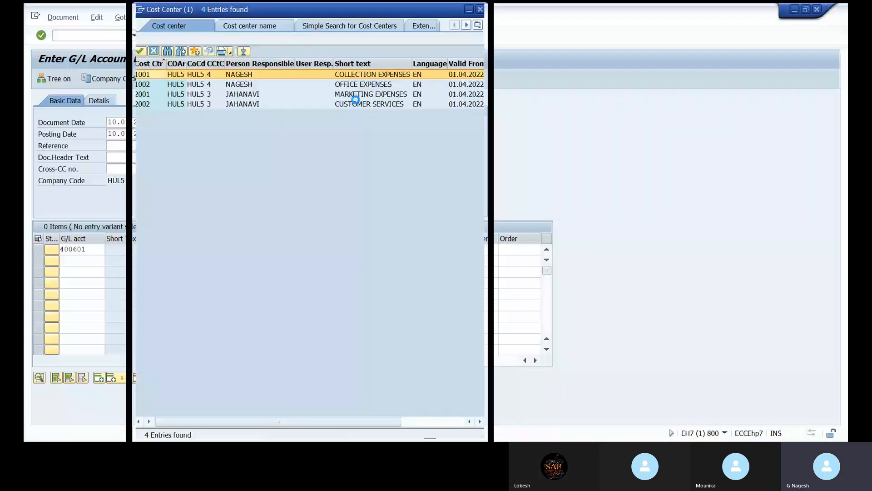
pyautogui.doubleClick(158, 75)
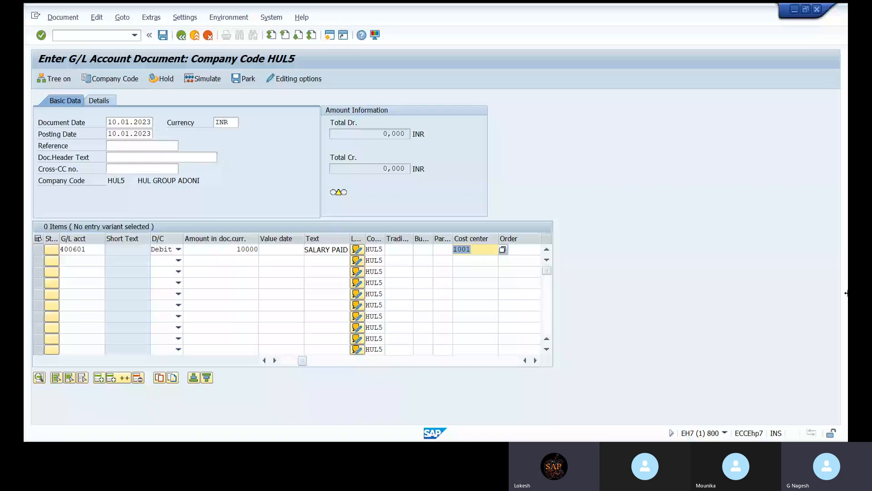
# Enter a second line item with G/L account 400601, Debit and an amount of 10000.
pyautogui.click(81, 259)
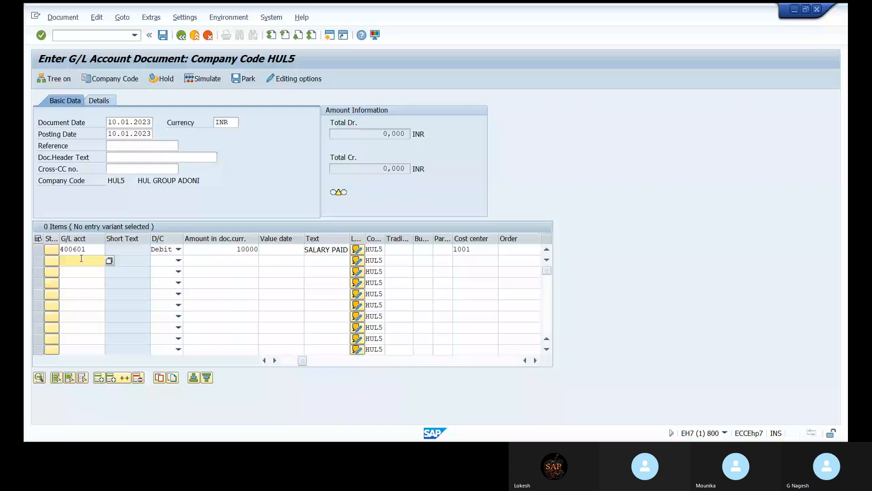
pyautogui.write('400601')
pyautogui.click(179, 261)
pyautogui.click(163, 272)
pyautogui.click(223, 261)
pyautogui.write('10')
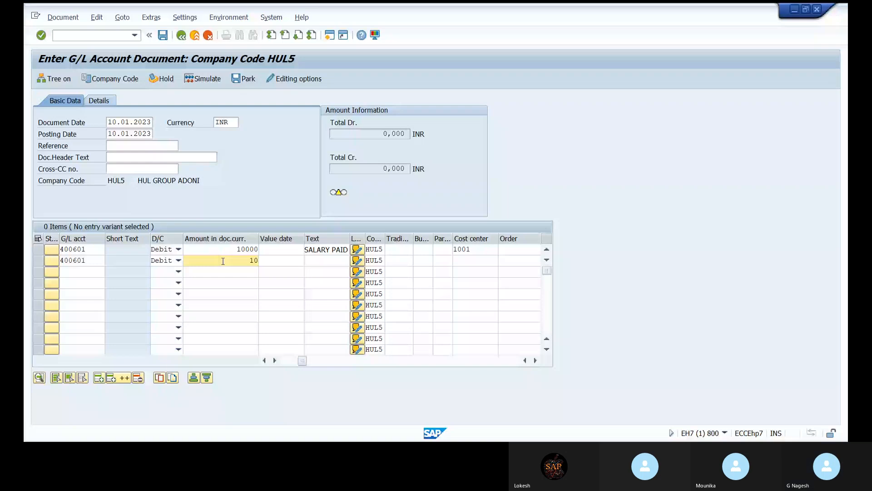
pyautogui.write('000')
# Set the second line item's text to SALARY PAID.
pyautogui.press('Tab')
pyautogui.press('Tab')
pyautogui.press('Tab')
pyautogui.press('Tab')
pyautogui.press('Tab')
pyautogui.press('Tab')
pyautogui.write('S')
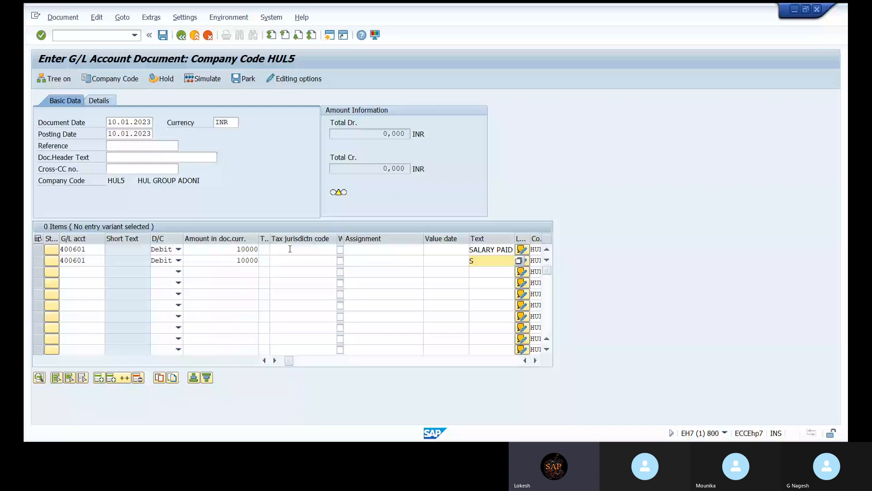
pyautogui.write('ALARY PAID')
# Assign cost center 1002 to the second line item.
pyautogui.press('Tab')
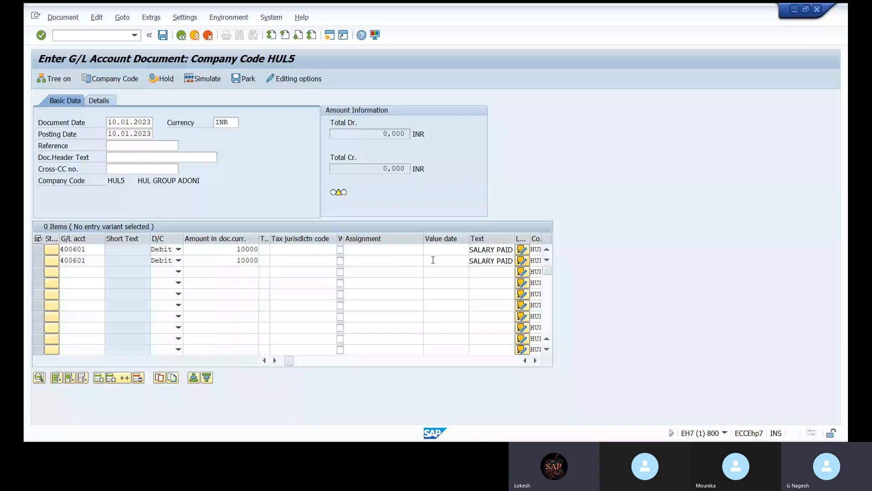
pyautogui.press('Tab')
pyautogui.press('Tab')
pyautogui.press('Tab')
pyautogui.press('Tab')
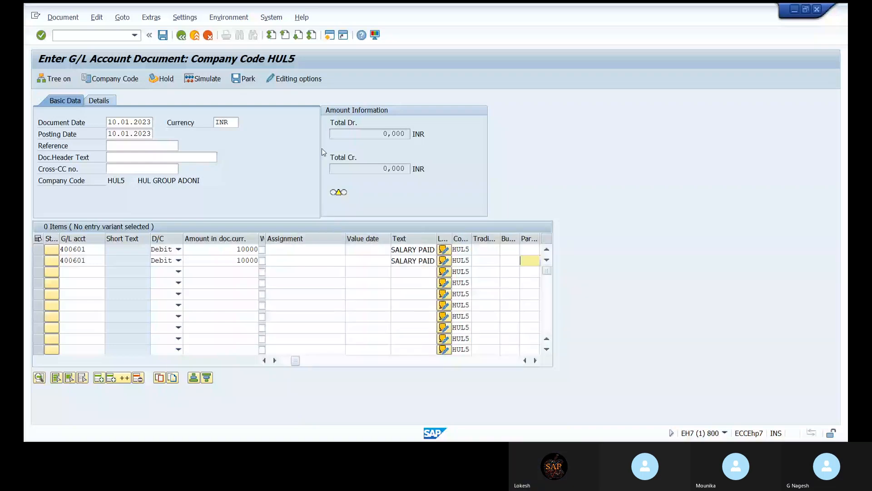
pyautogui.press('Tab')
pyautogui.press('Tab')
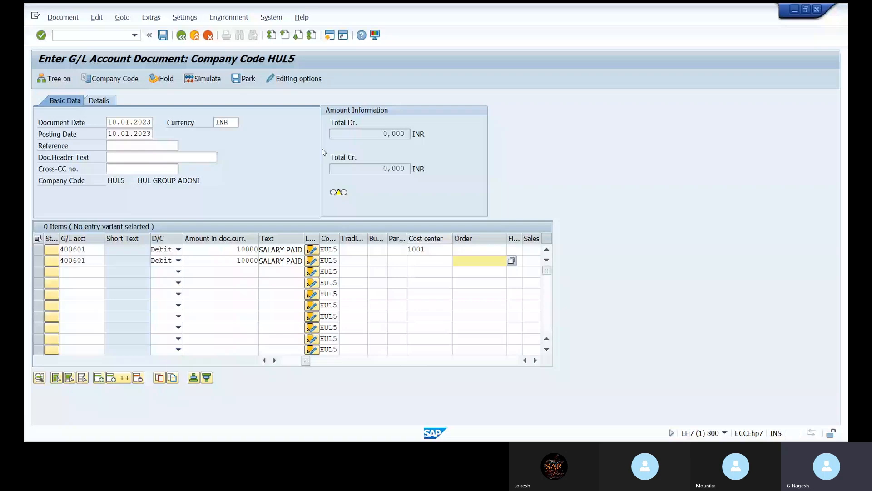
pyautogui.click(426, 261)
pyautogui.write('1002')
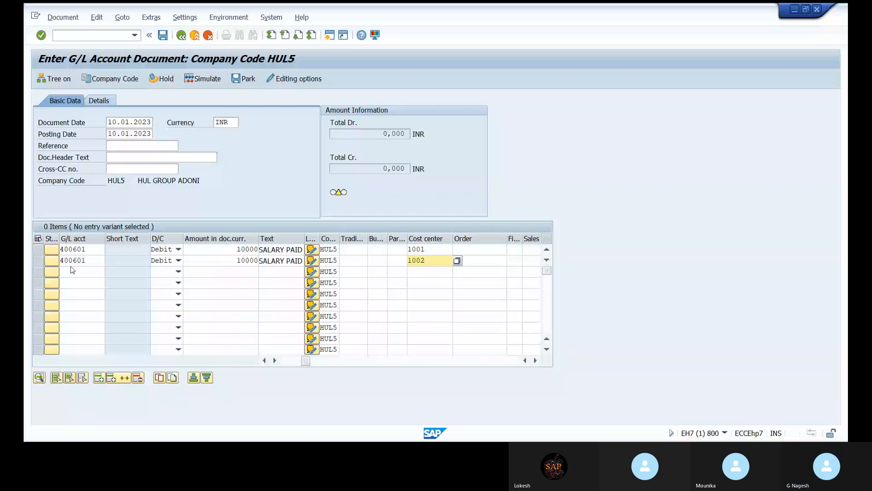
# Add a third line item for G/L account 200102 as Credit, amount 20000, text BANK PAID, and validate the document entries.
pyautogui.click(71, 270)
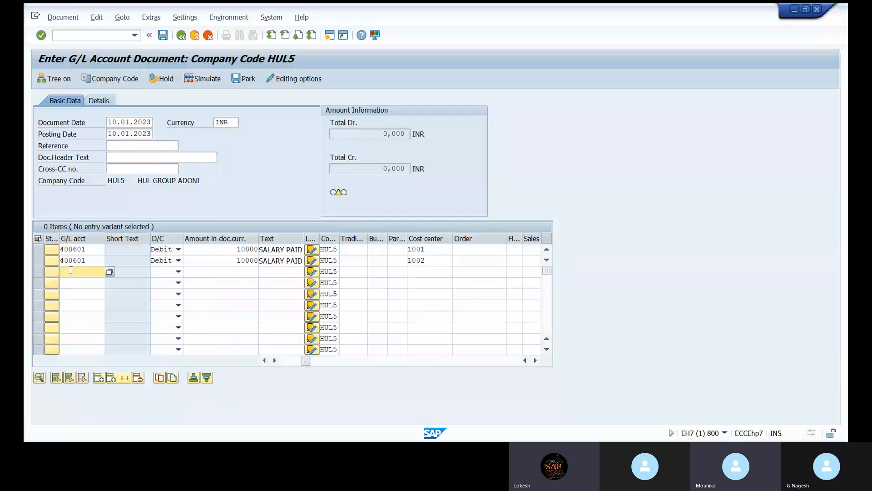
pyautogui.write('200102')
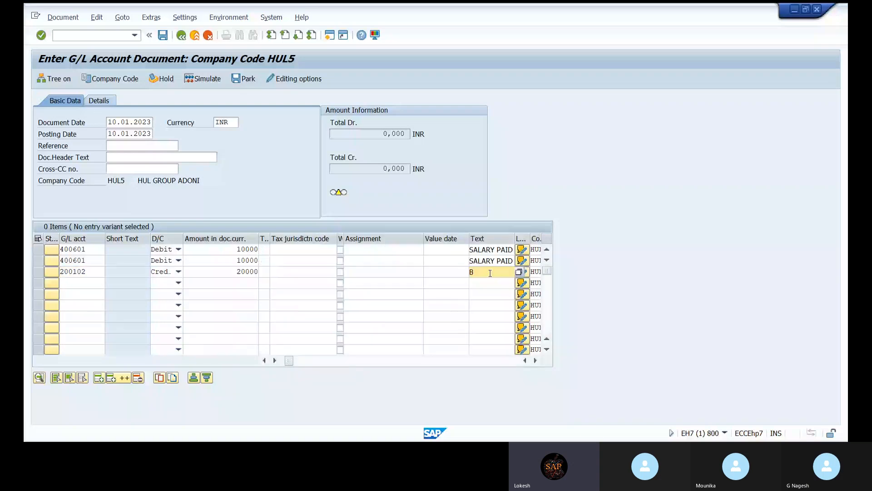
pyautogui.write('ANK PAID')
pyautogui.press('Tab')
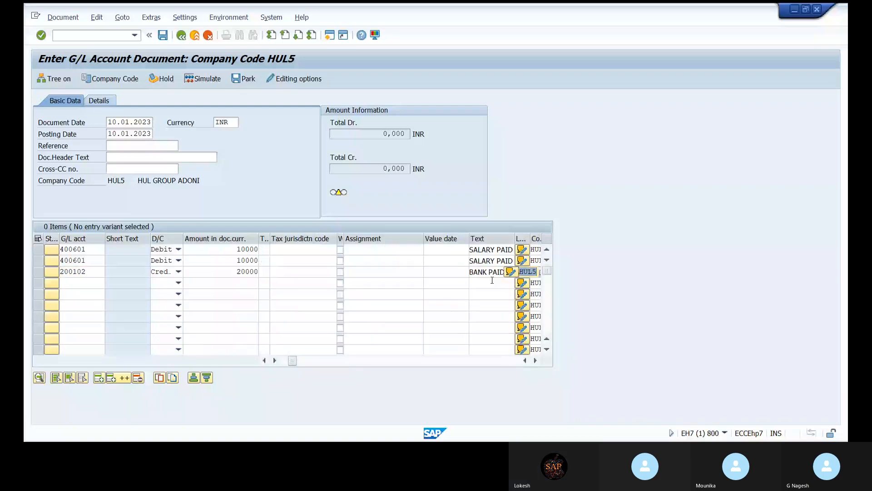
pyautogui.press('Tab')
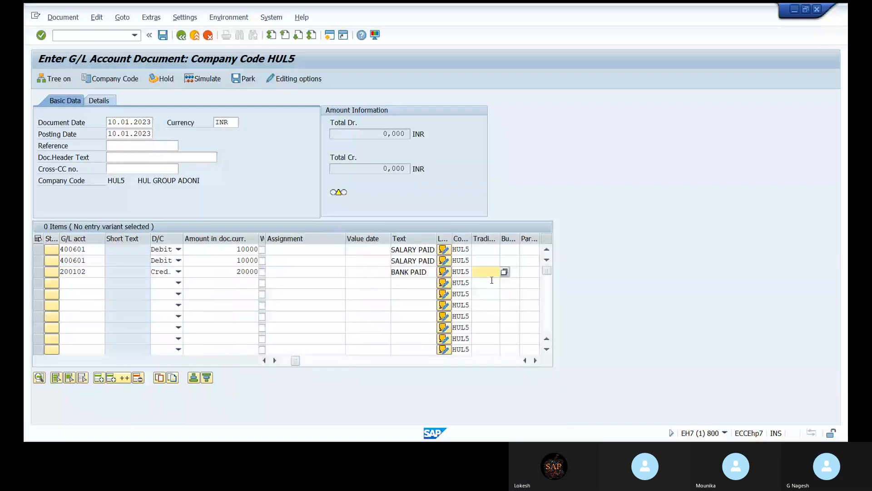
pyautogui.press('Return')
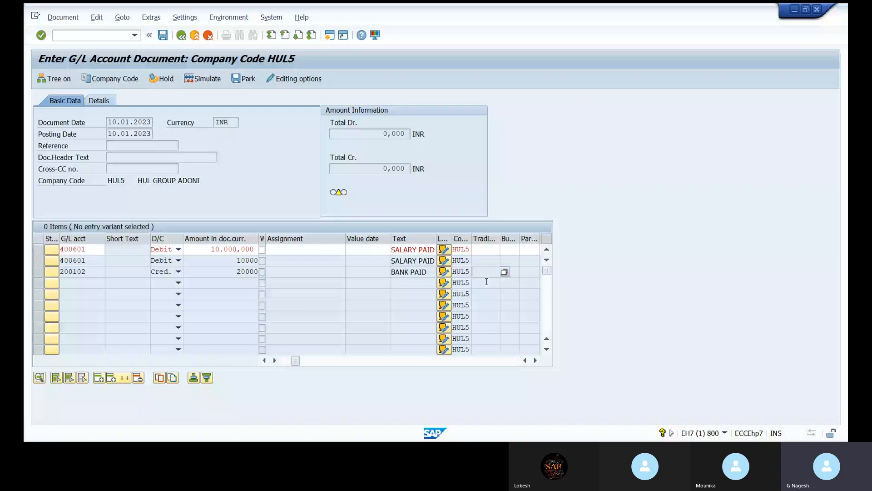
pyautogui.press('Return')
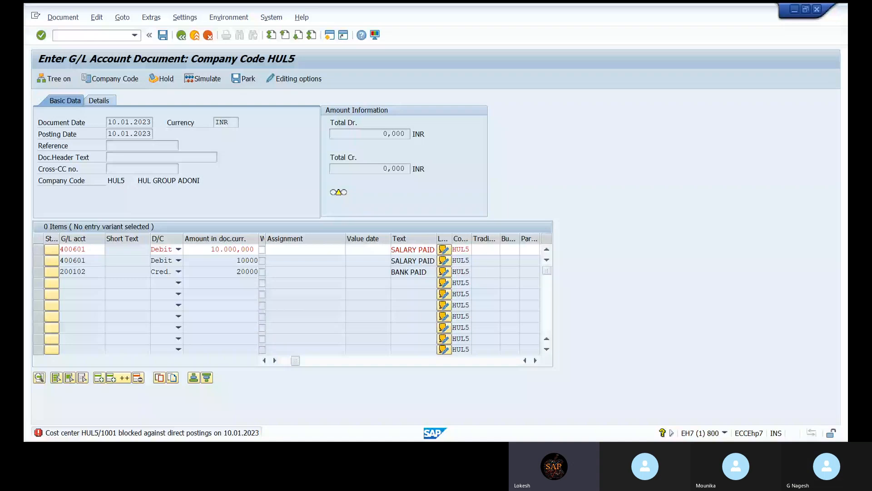
# Switch to central G/L account maintenance, open account 400601 SALARY A/C under ADMINSTRATIVE EXPENSES for change, and call up its block settings.
pyautogui.hotkey('alt', 'Tab')
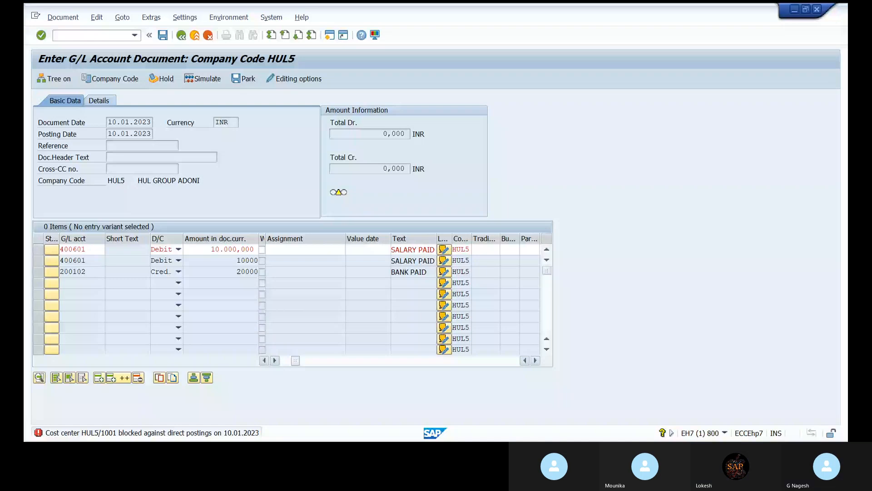
pyautogui.click(608, 411)
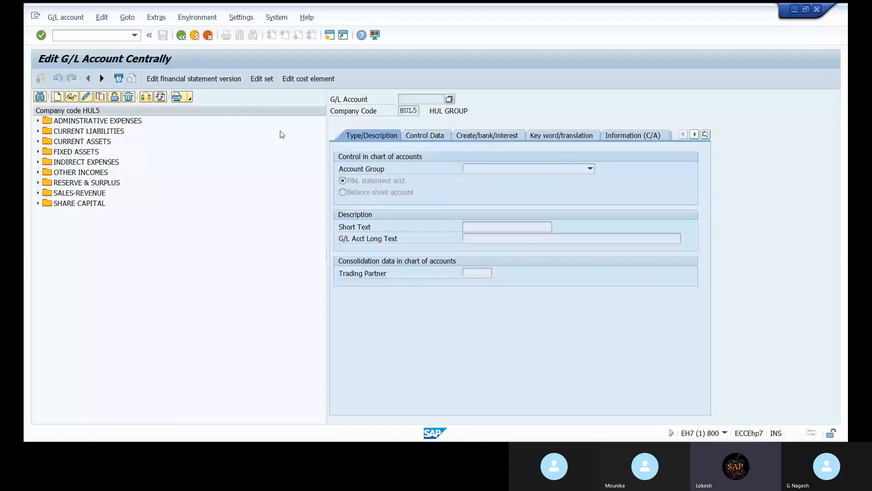
pyautogui.click(38, 121)
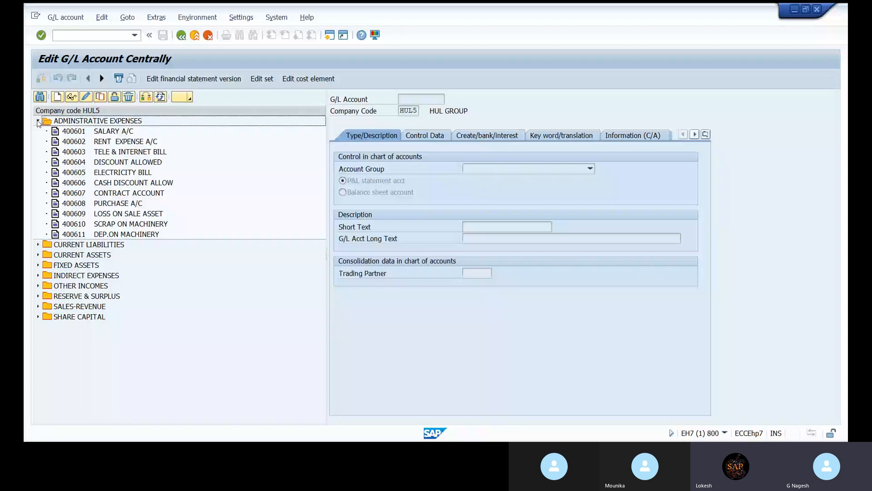
pyautogui.click(81, 132)
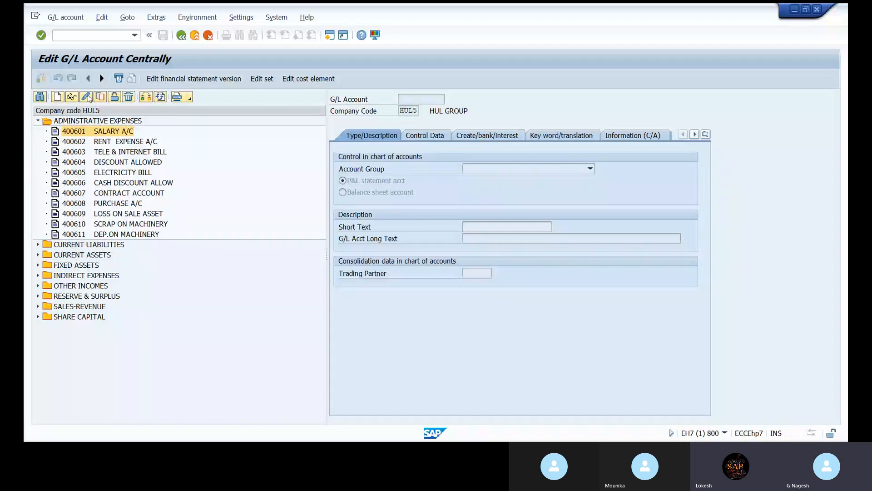
pyautogui.click(86, 96)
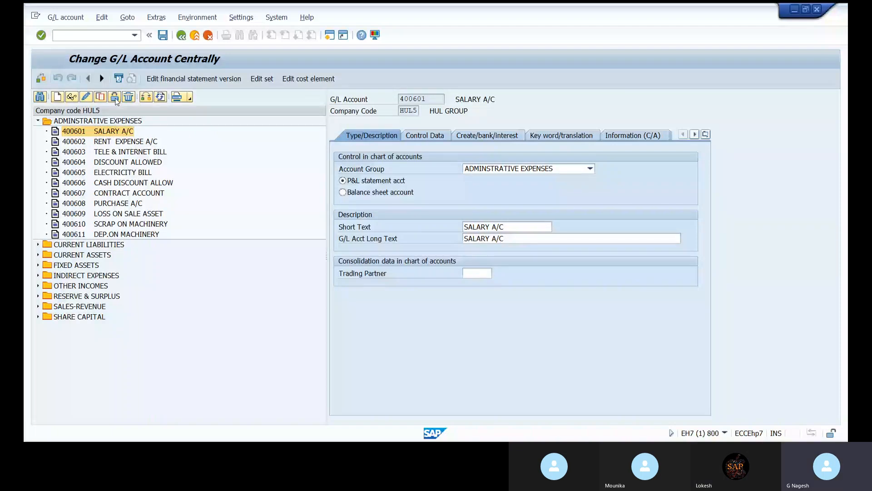
pyautogui.click(114, 97)
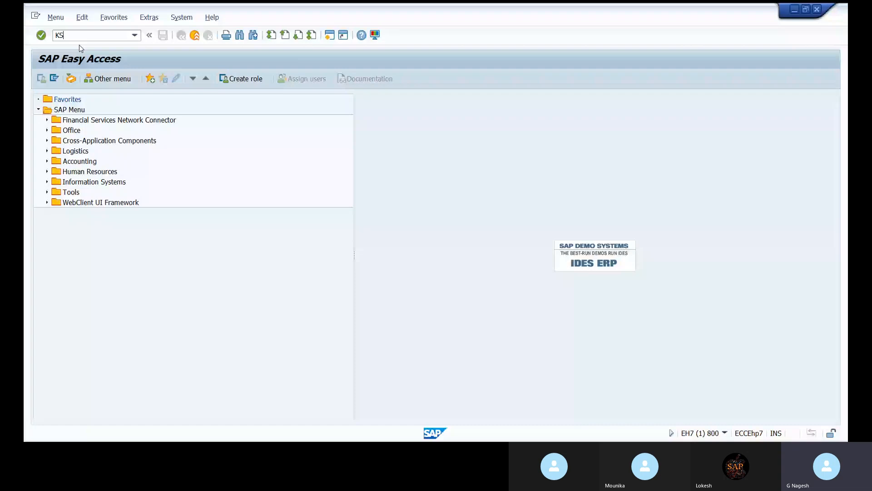
# Start transaction KS01 and pick cost center 1001 from the list of existing cost centers.
pyautogui.write('01')
pyautogui.press('Return')
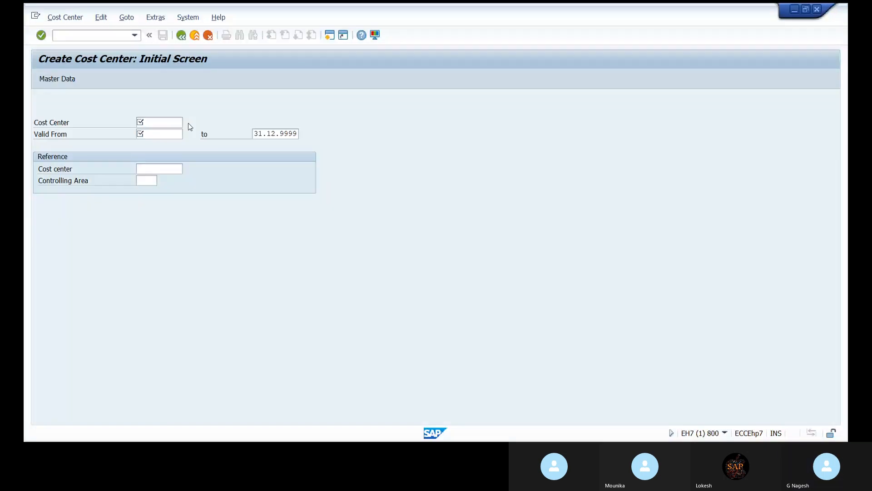
pyautogui.press('F4')
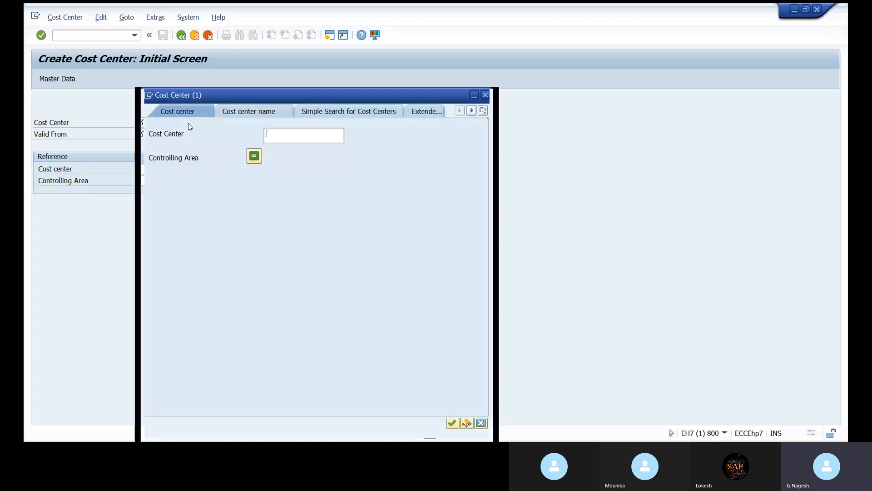
pyautogui.press('Return')
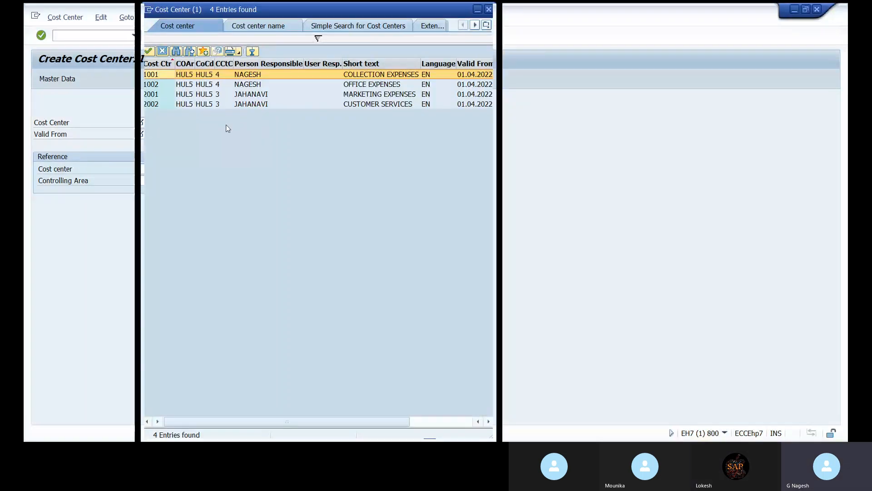
pyautogui.press('Escape')
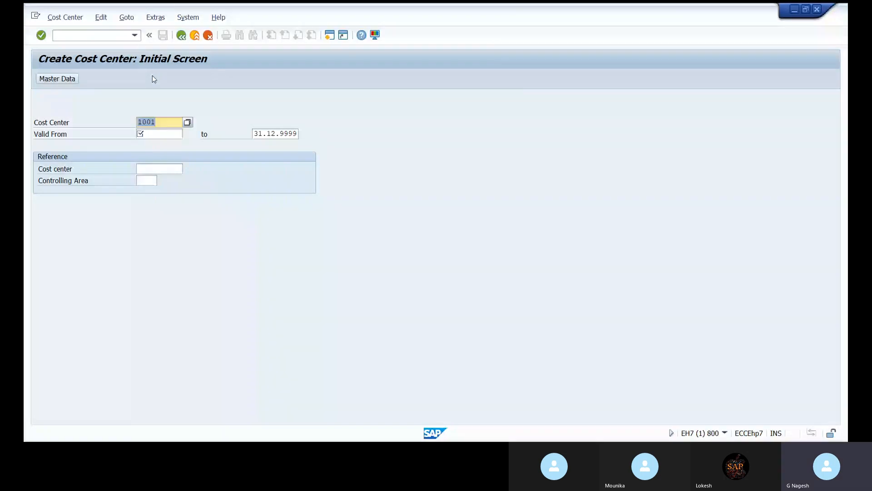
pyautogui.press('Tab')
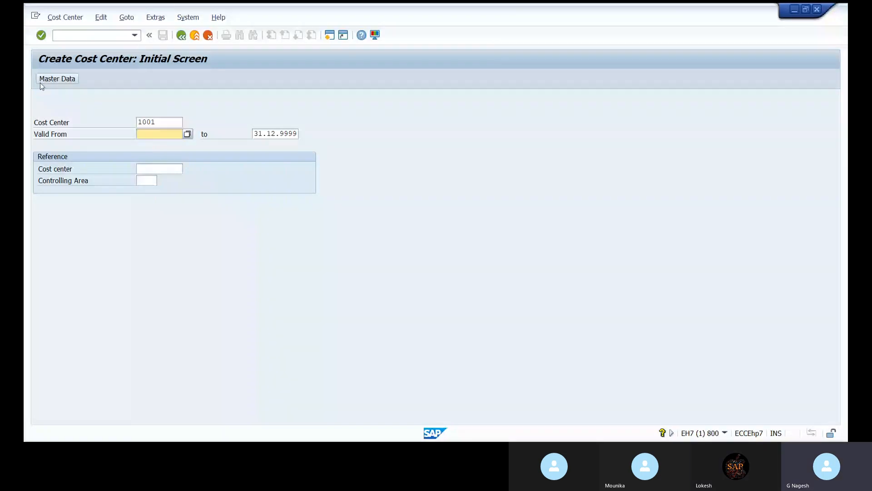
# Try to create cost center 1001 with the valid-from date 01.03.2022.
pyautogui.click(40, 83)
pyautogui.write('0')
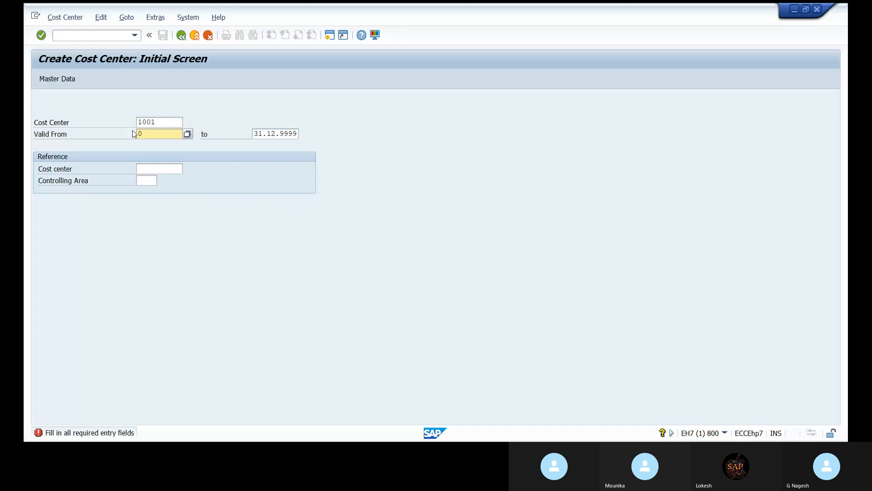
pyautogui.write('1.03.20')
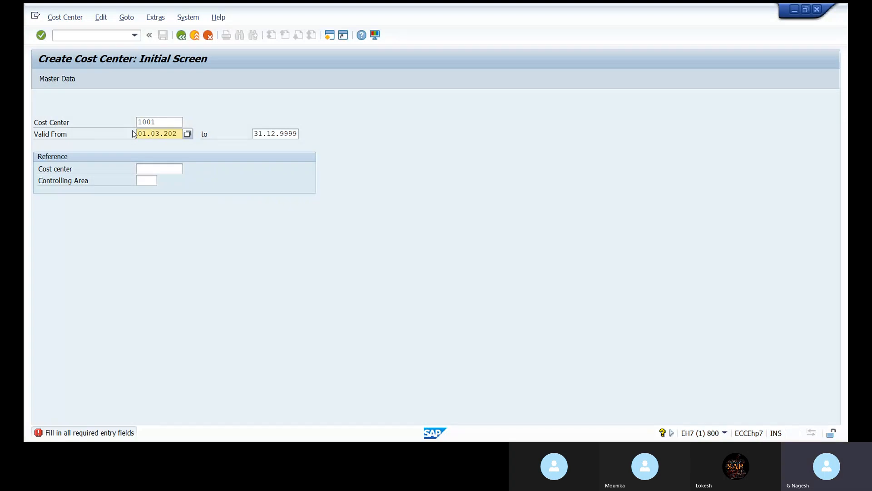
pyautogui.write('2')
pyautogui.press('Return')
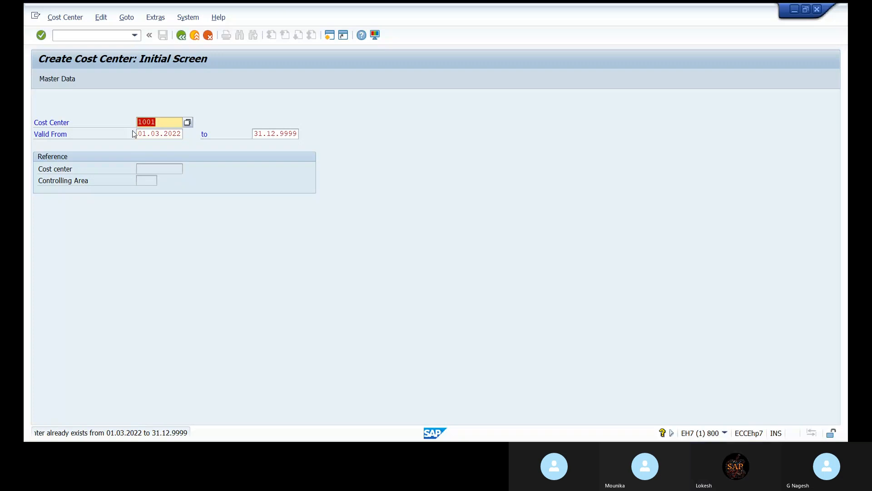
# Set the valid-from date to 01.04.2022 and retry creating cost center 1001.
pyautogui.click(184, 134)
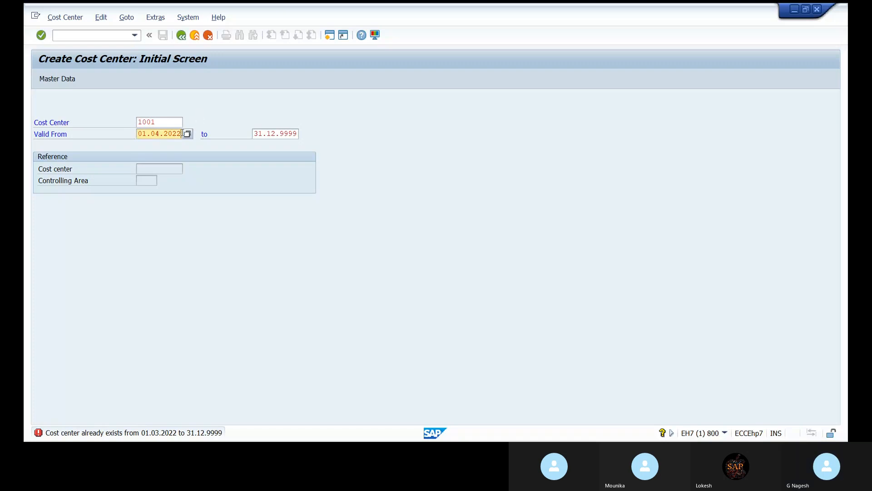
pyautogui.press('Return')
pyautogui.press('Return')
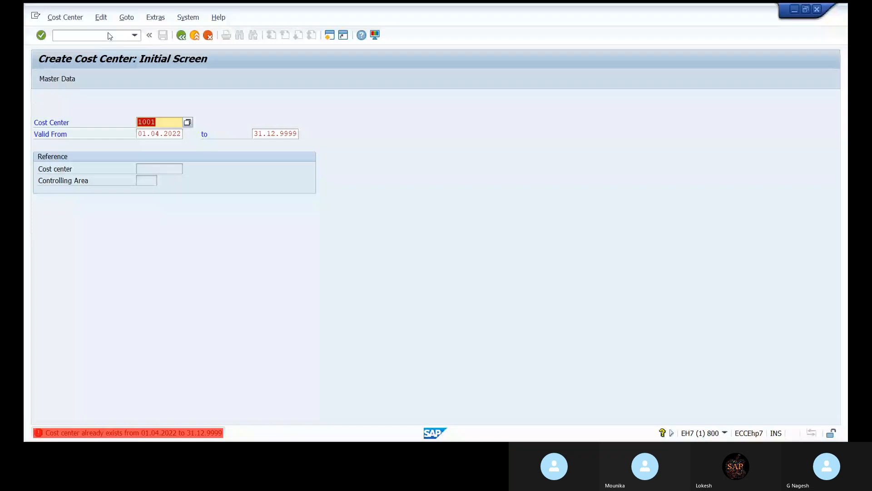
# Restart transaction KS01 and try to enter the master data for cost center 1001, valid from 01.04.2022.
pyautogui.press('F3')
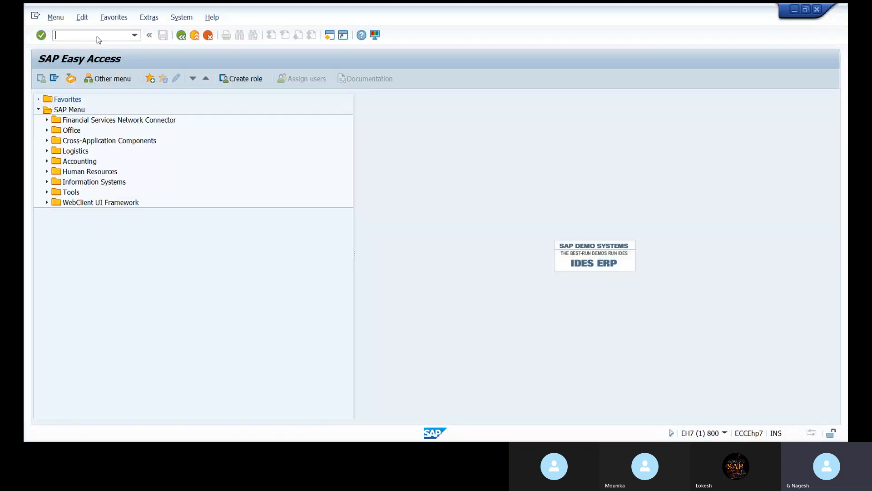
pyautogui.write('KS01')
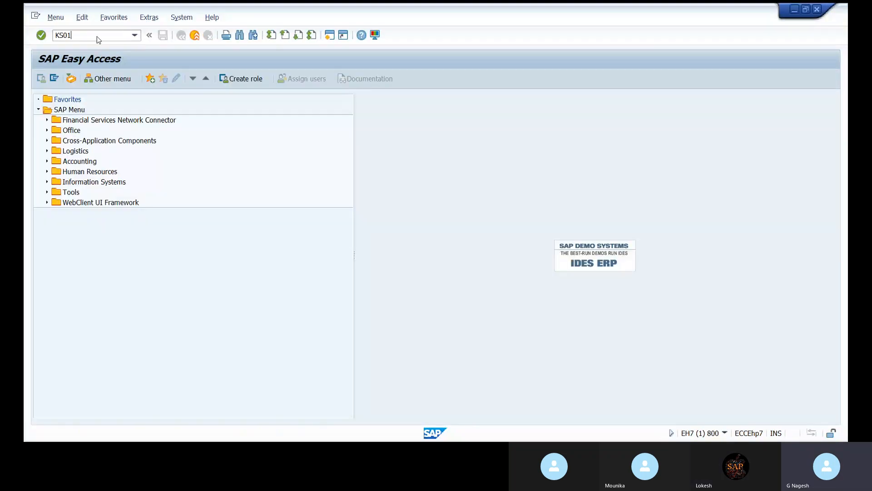
pyautogui.press('Return')
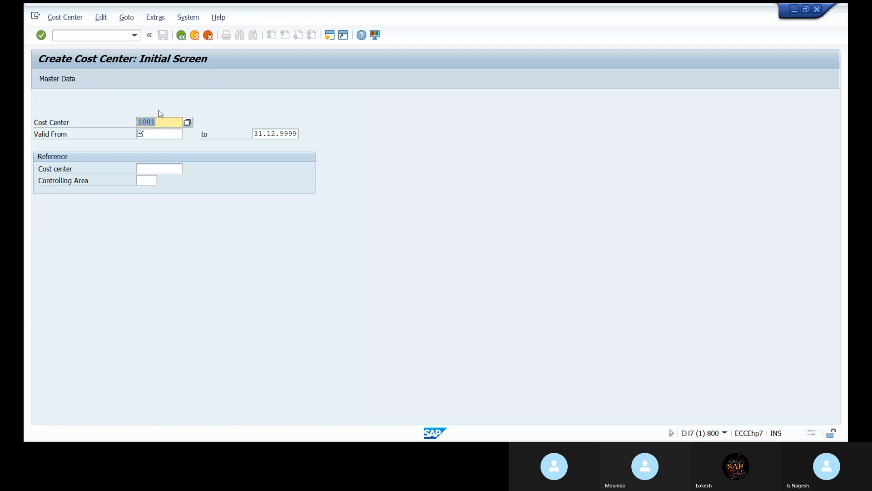
pyautogui.click(157, 135)
pyautogui.write('01.04.2022')
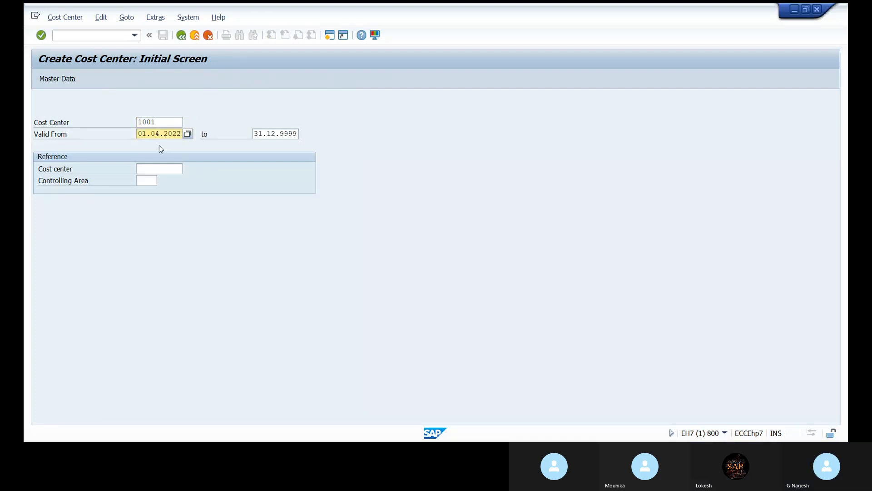
pyautogui.click(57, 79)
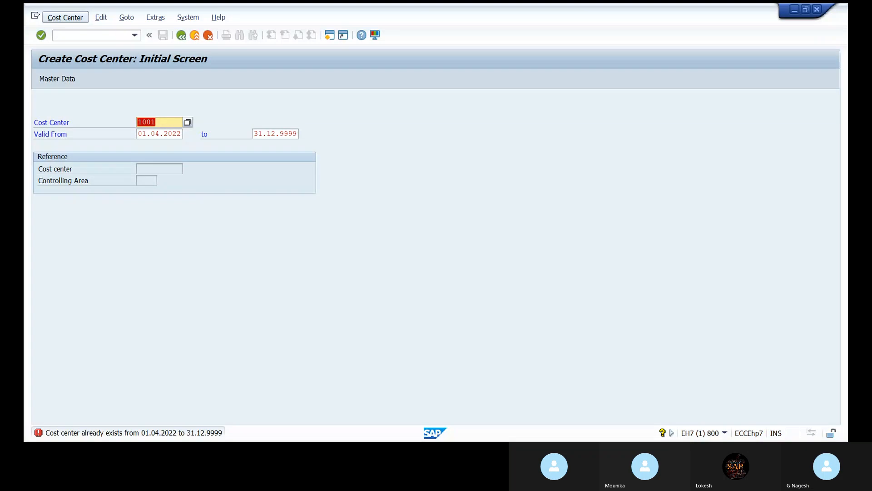
# Display the master data of cost center 1001 and examine its lock indicators.
pyautogui.click(69, 74)
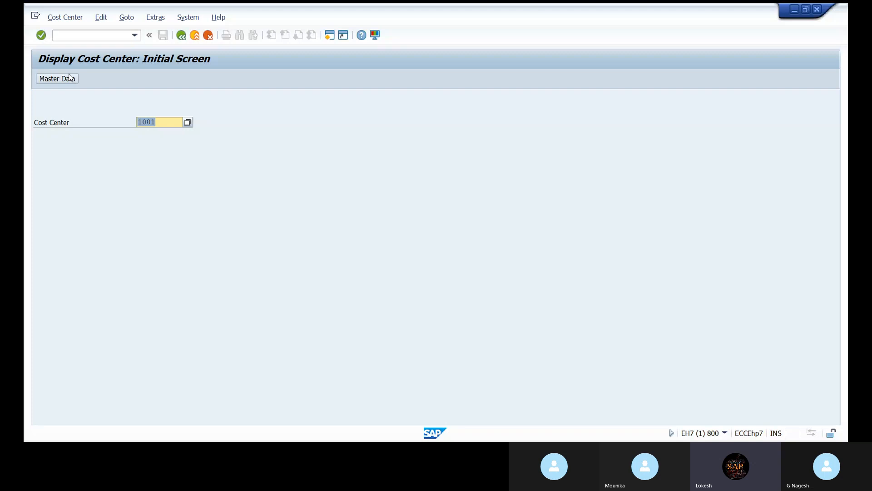
pyautogui.click(69, 74)
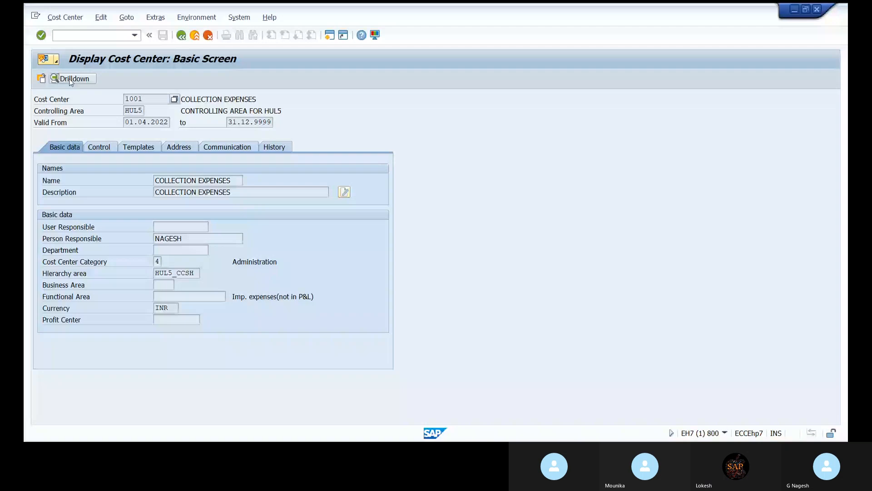
pyautogui.click(99, 148)
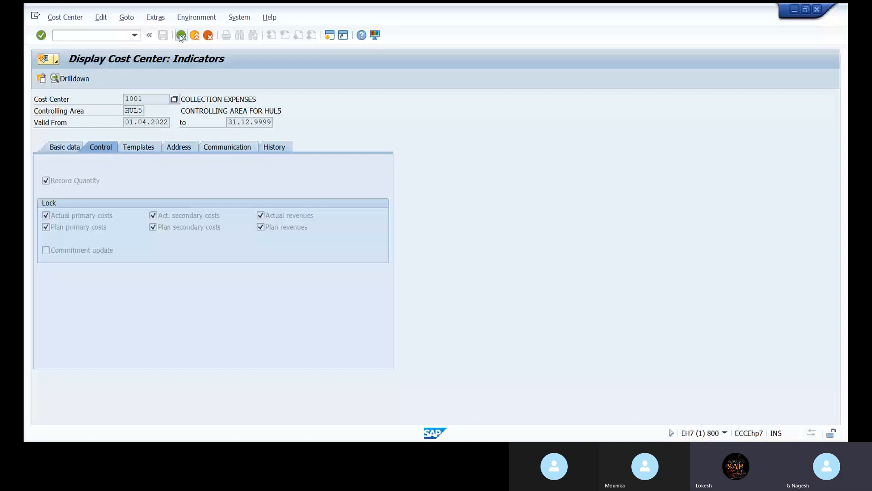
pyautogui.click(97, 35)
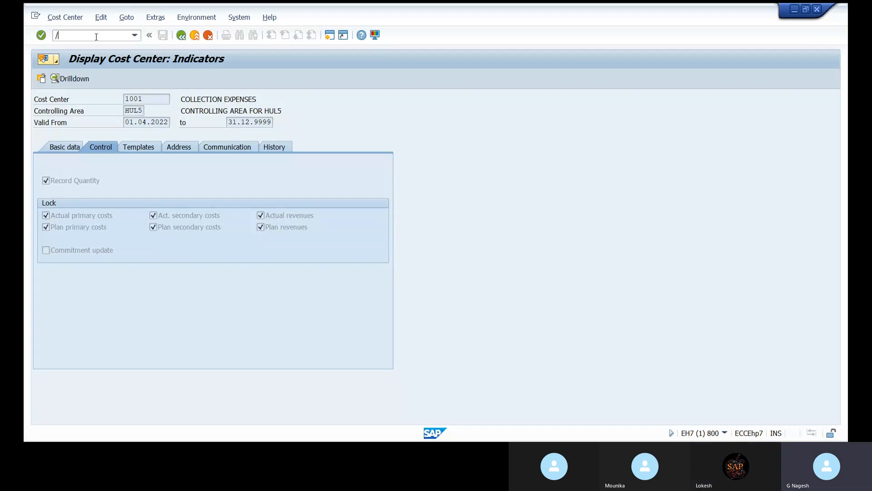
pyautogui.write('/n')
pyautogui.press('Return')
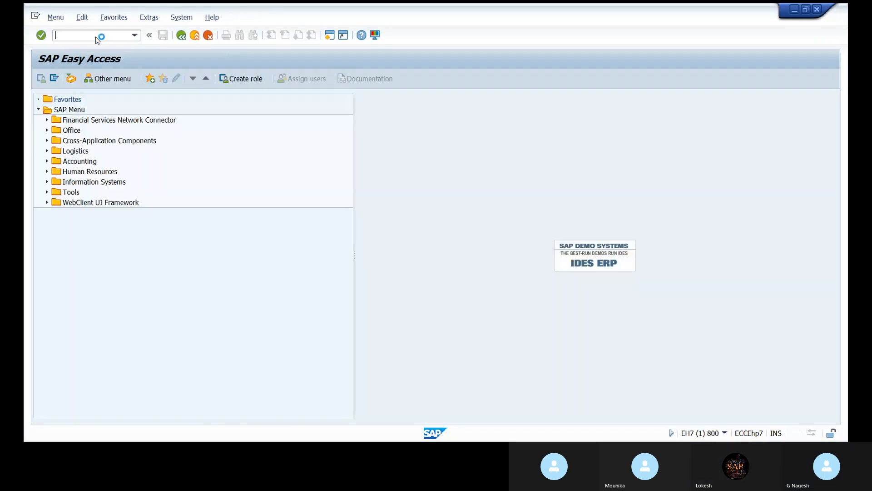
pyautogui.write('XK02')
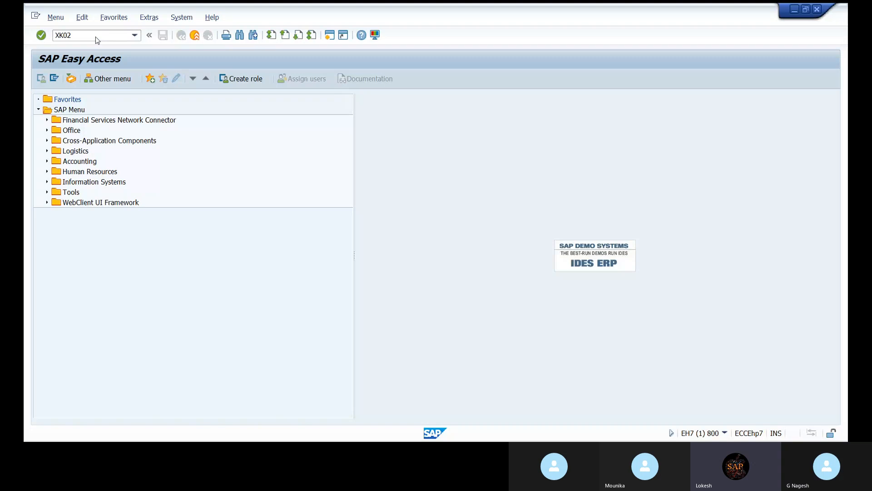
pyautogui.press('Return')
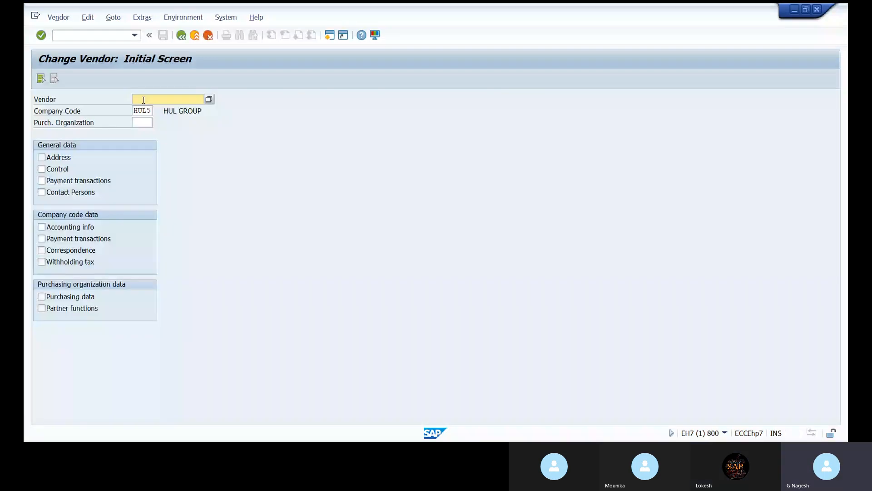
pyautogui.click(91, 38)
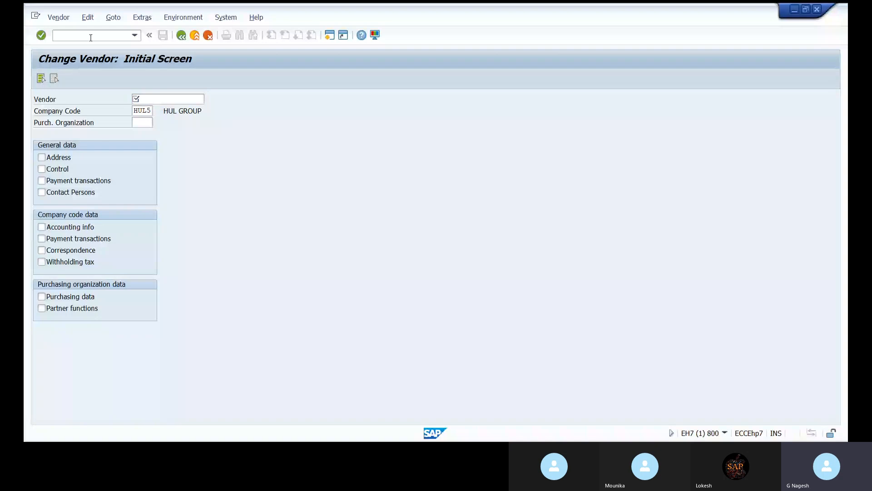
pyautogui.press('Return')
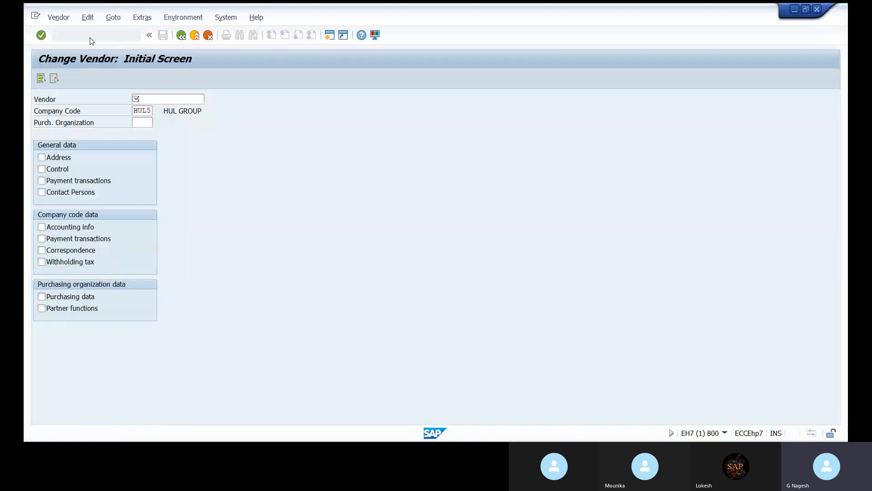
# Start transaction KS02 and bring up the control indicators of cost center 1001 for change.
pyautogui.write('KS0')
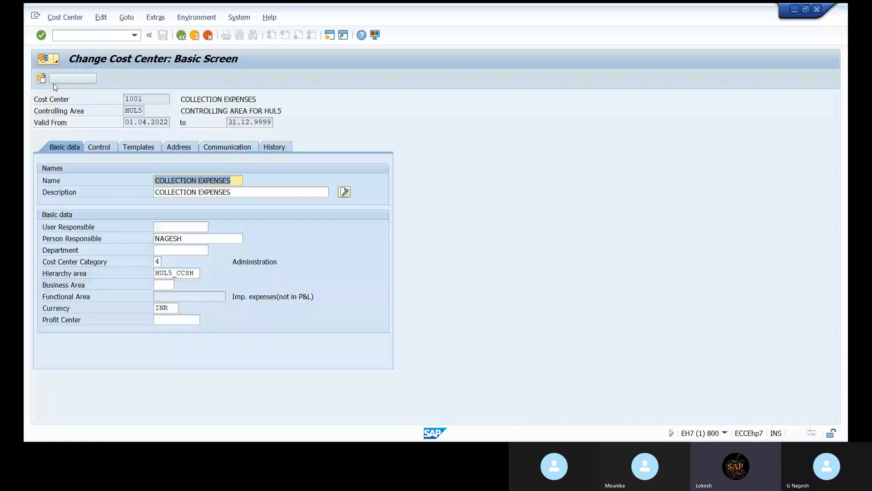
pyautogui.click(100, 150)
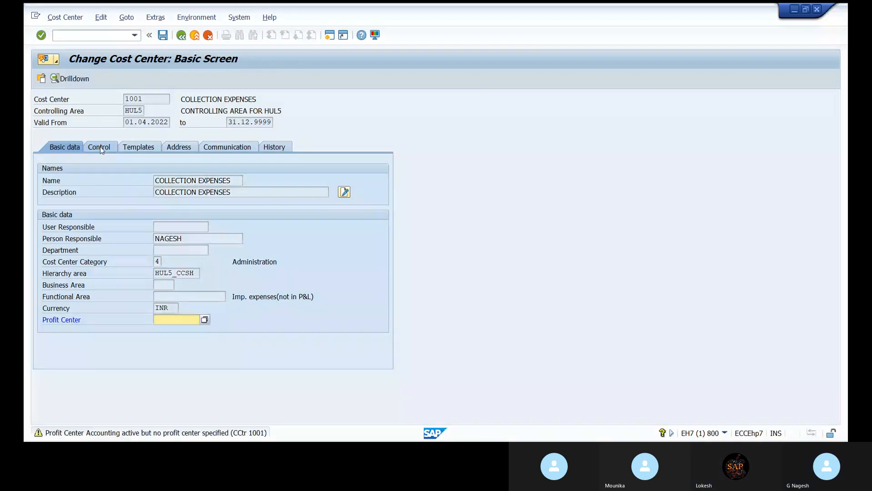
pyautogui.click(101, 149)
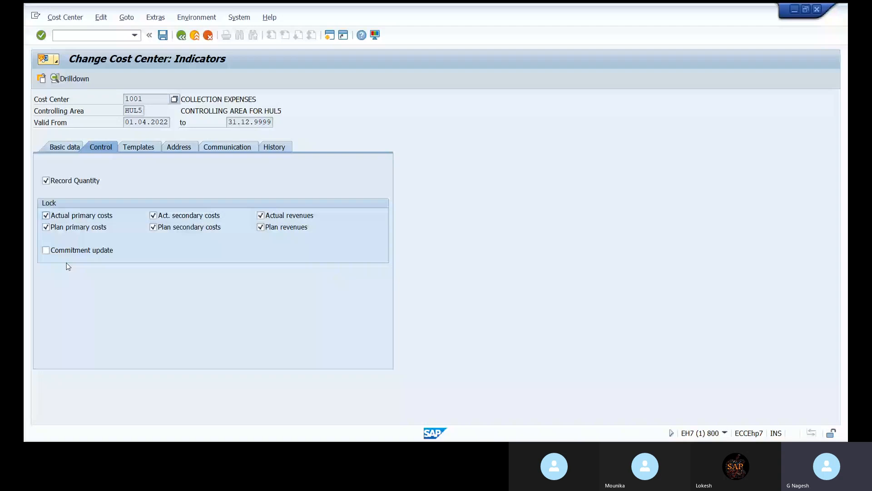
# Unlock actual and plan primary and secondary costs for cost center 1001, leave both revenue locks set, and save.
pyautogui.click(74, 217)
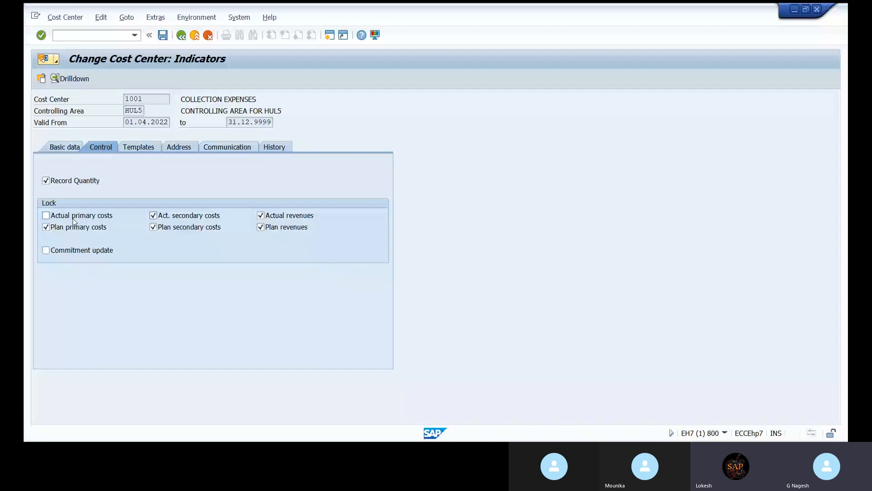
pyautogui.click(168, 217)
pyautogui.click(285, 228)
pyautogui.click(177, 228)
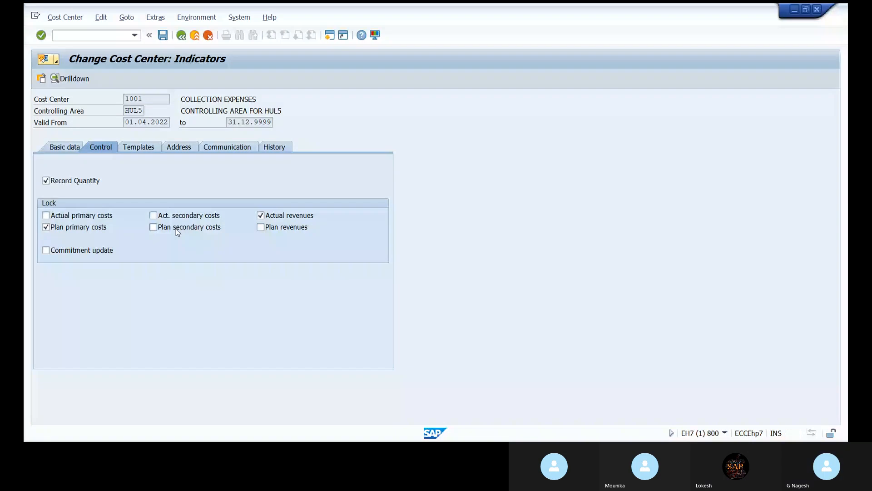
pyautogui.click(75, 228)
pyautogui.click(261, 227)
pyautogui.click(163, 36)
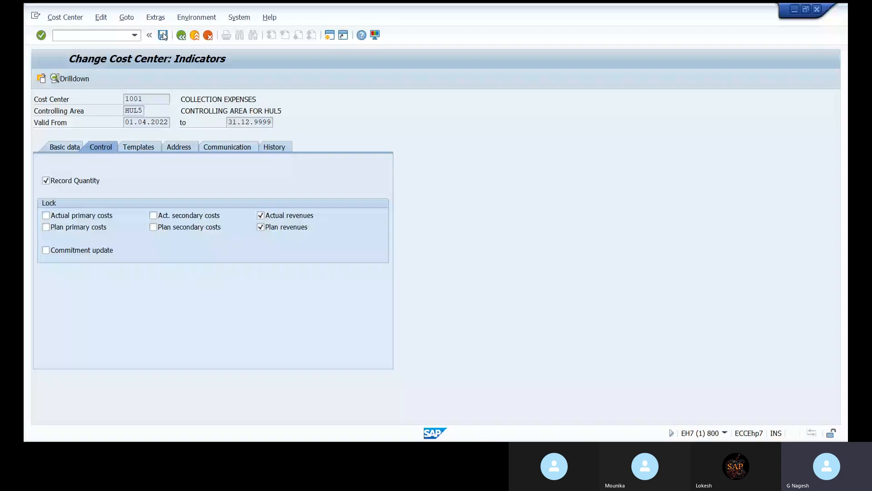
pyautogui.click(163, 36)
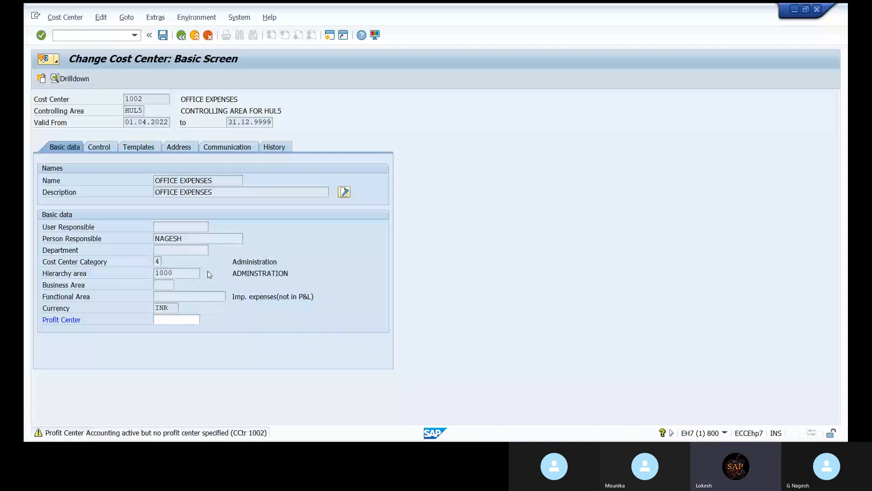
# Try to choose HUL5_CCSH from the cost center group list as the hierarchy area of cost center 1002.
pyautogui.press('F4')
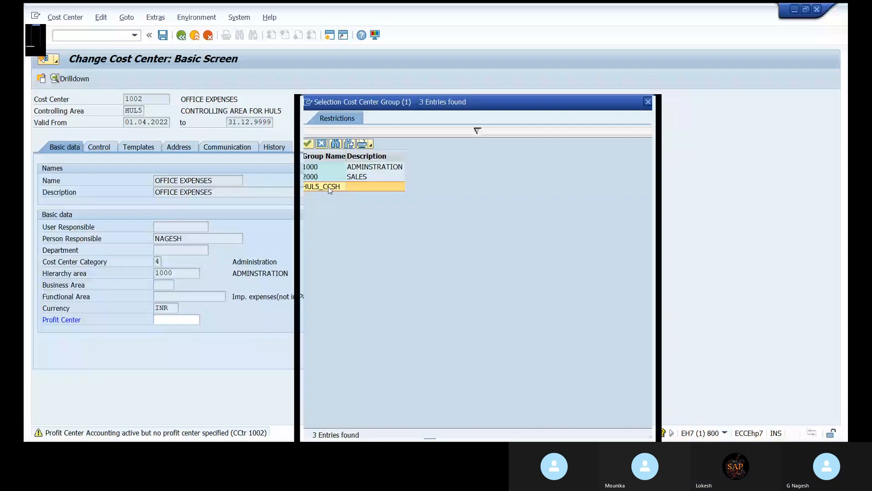
pyautogui.doubleClick(330, 188)
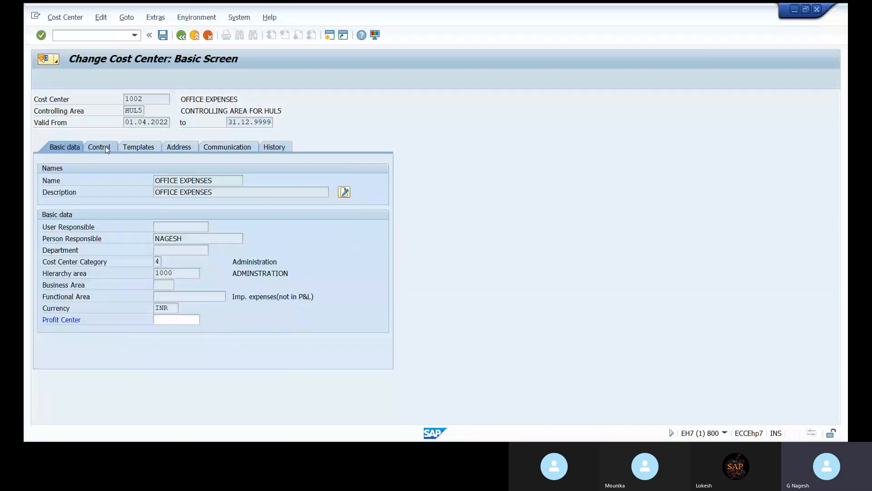
# Unlock actual and plan primary and secondary costs in cost center 1002's control indicators and save.
pyautogui.click(105, 146)
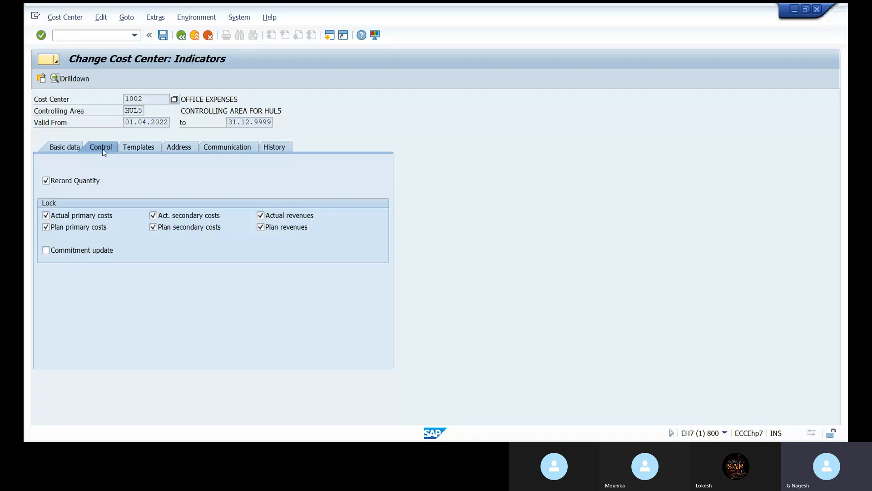
pyautogui.click(46, 215)
pyautogui.click(46, 226)
pyautogui.click(153, 215)
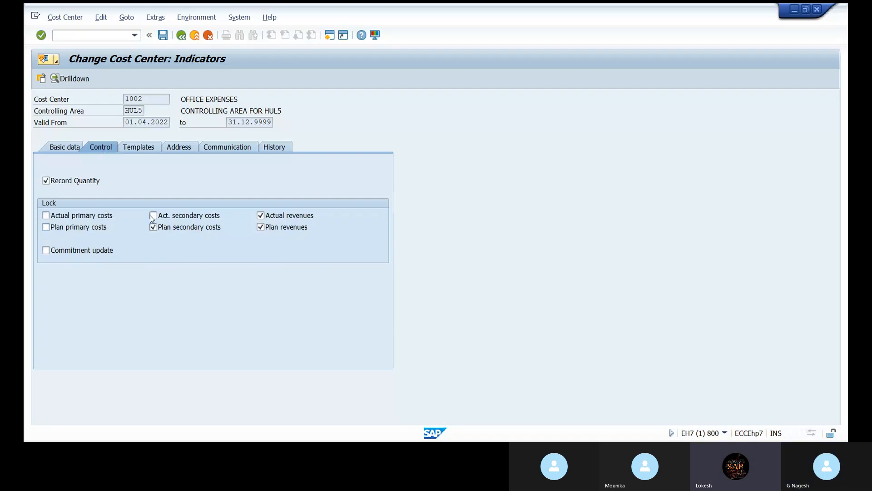
pyautogui.click(153, 227)
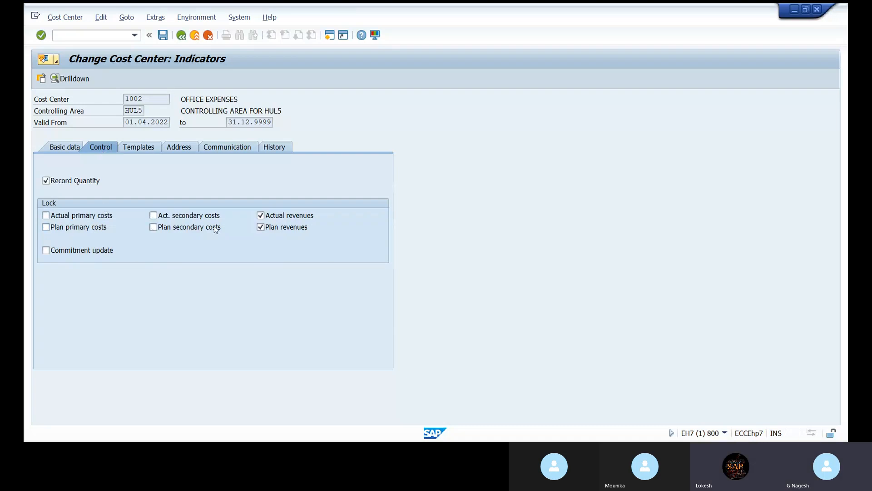
pyautogui.click(164, 36)
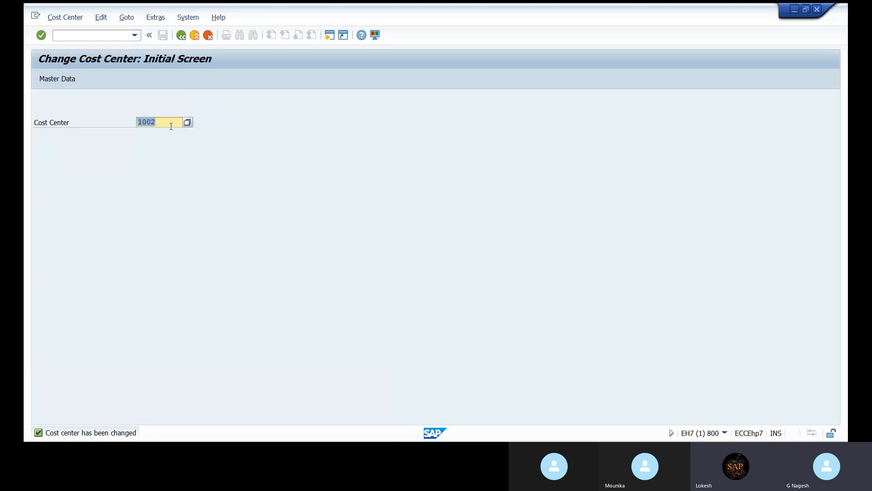
# Check the lock settings in the control indicators of cost center 2001 and save the cost center.
pyautogui.press('BackSpace')
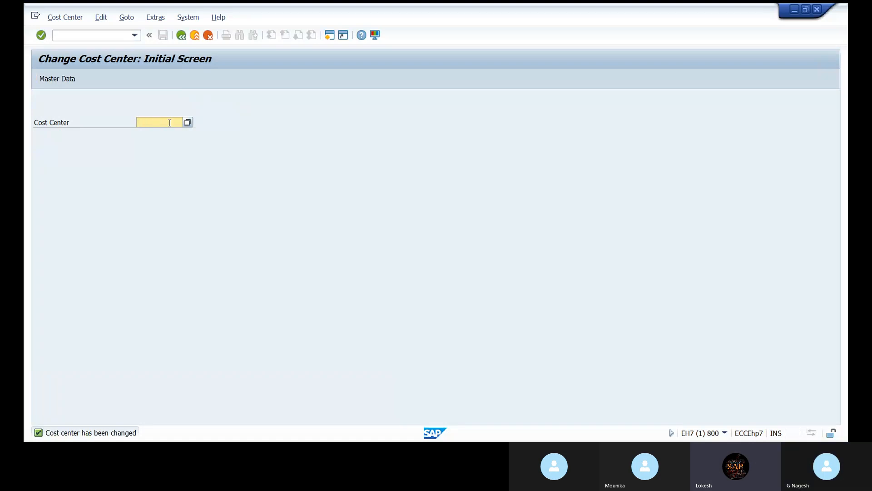
pyautogui.write('2001')
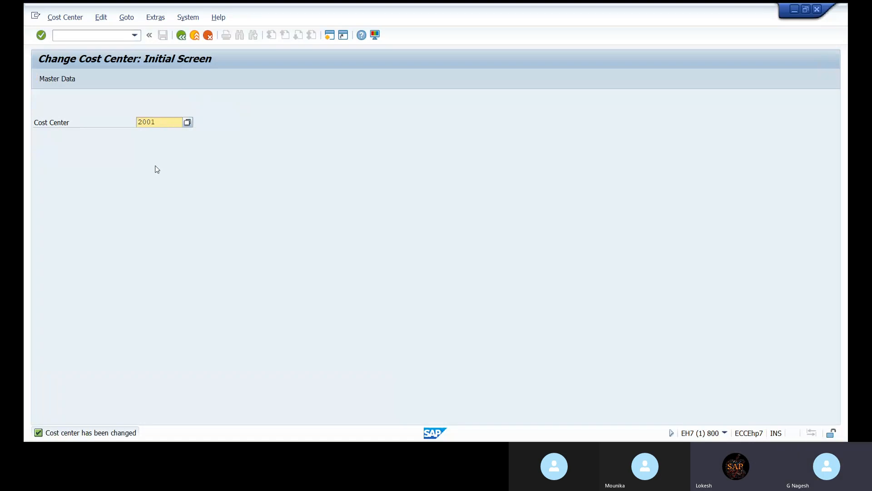
pyautogui.press('Return')
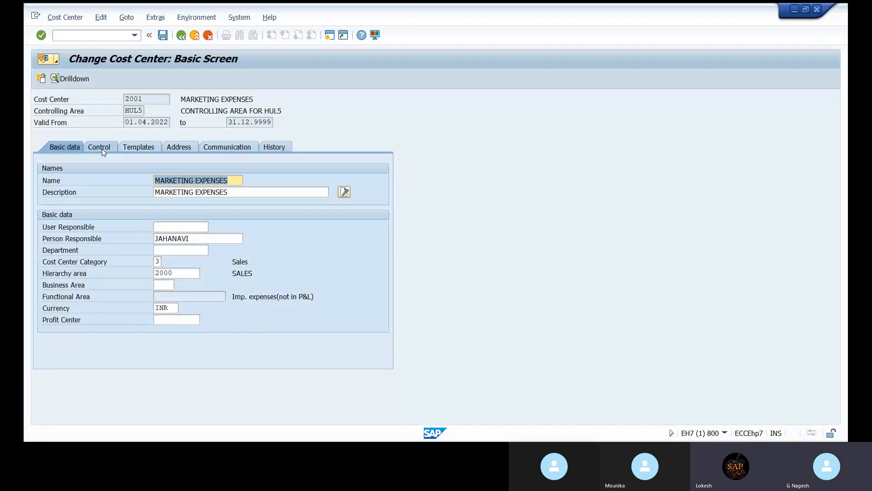
pyautogui.press('Return')
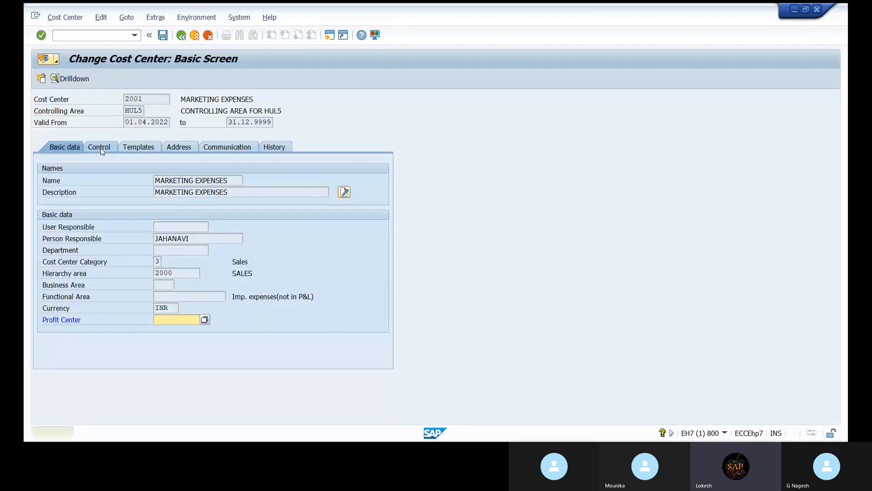
pyautogui.click(100, 148)
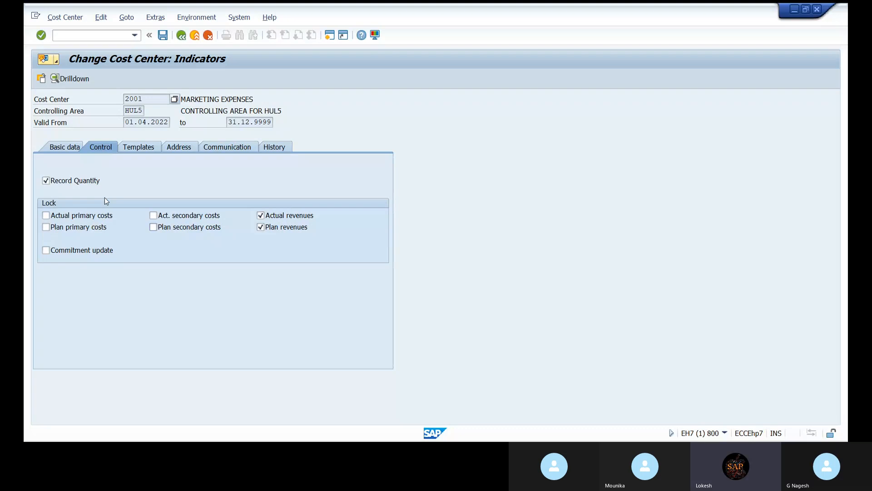
pyautogui.click(163, 35)
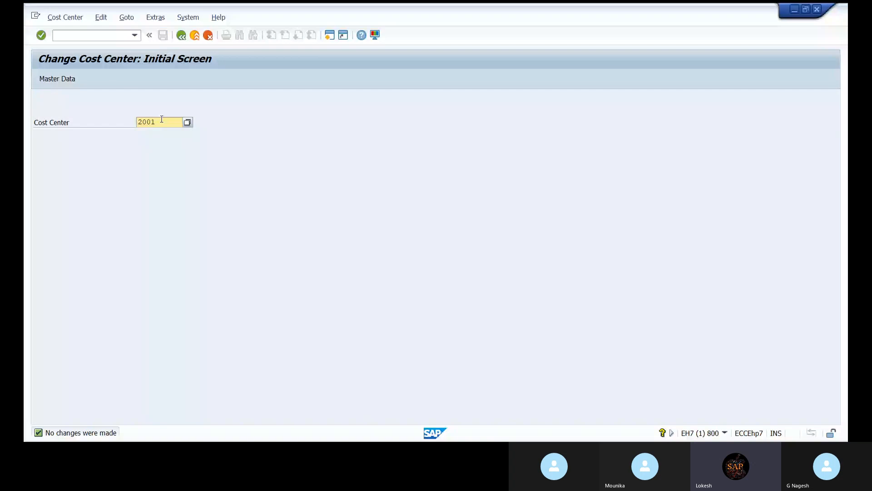
# Check the lock settings in the control indicators of cost center 2002.
pyautogui.press('BackSpace')
pyautogui.write('2')
pyautogui.press('Return')
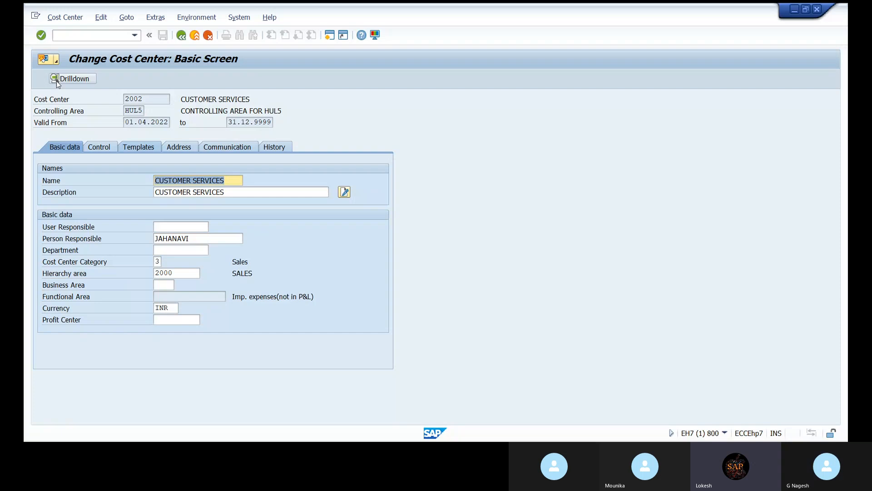
pyautogui.press('Return')
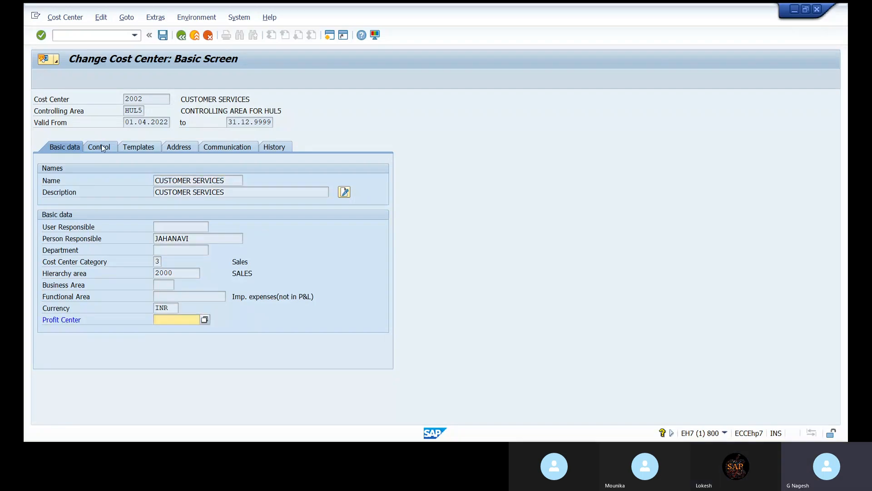
pyautogui.press('Return')
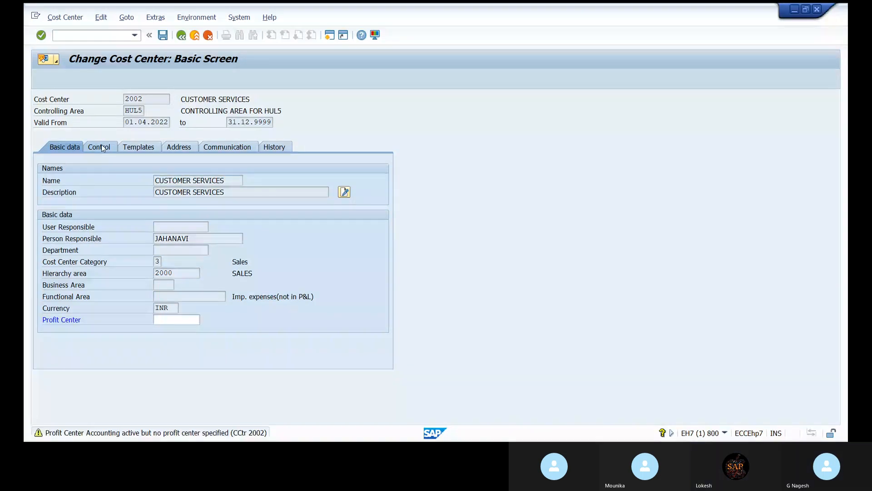
pyautogui.click(103, 148)
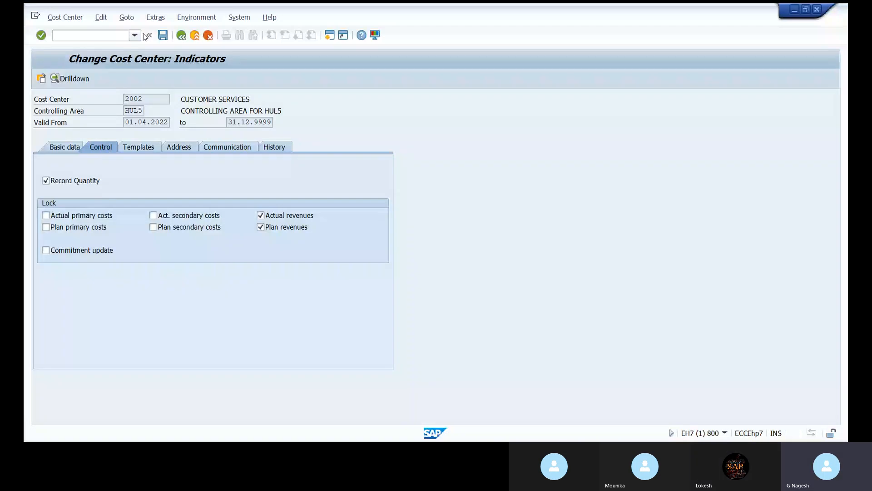
# Leave cost center maintenance, start transaction FB50 and set the document date to 10.01.2023.
pyautogui.click(96, 36)
pyautogui.write('/N')
pyautogui.press('Return')
pyautogui.write('F')
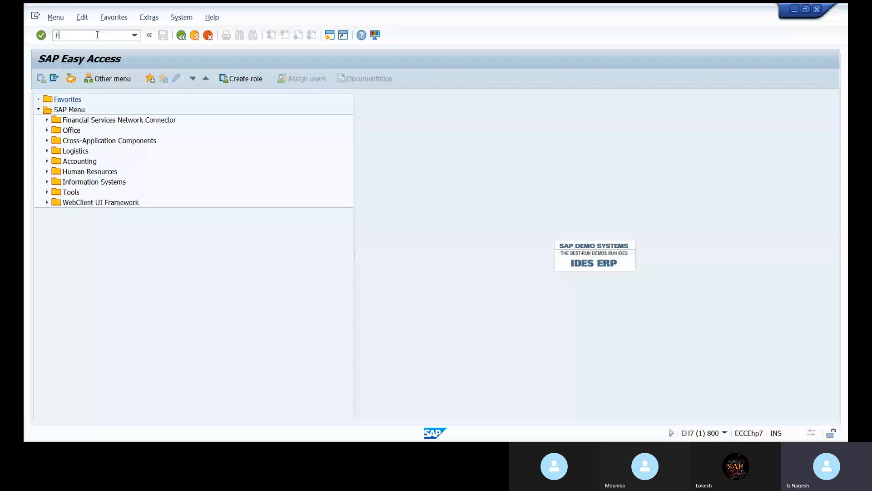
pyautogui.write('B50')
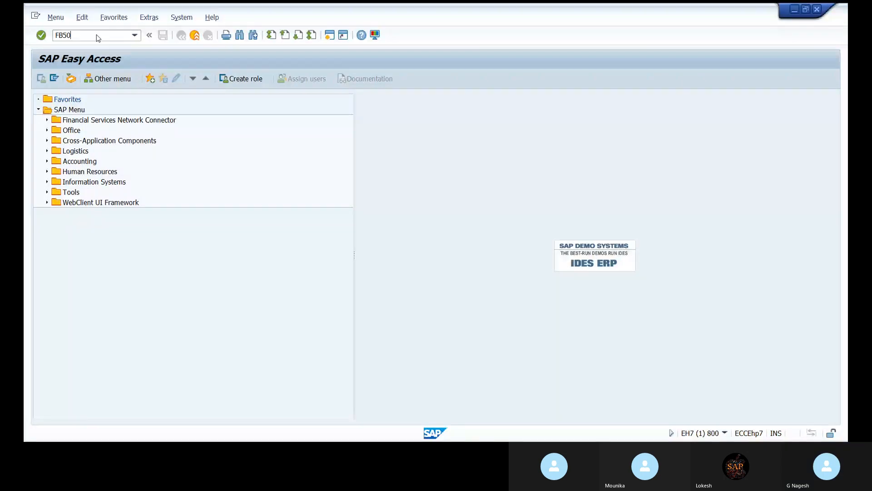
pyautogui.press('Return')
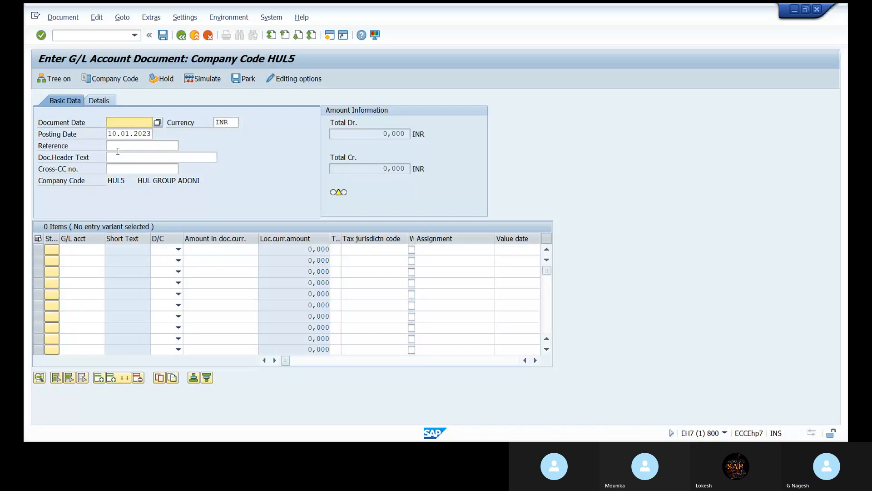
pyautogui.write('10.01.2023')
# Enter the first line item: G/L account 400601, debit 10000, text SALARY PAID, cost center 1001.
pyautogui.click(85, 246)
pyautogui.write('400601')
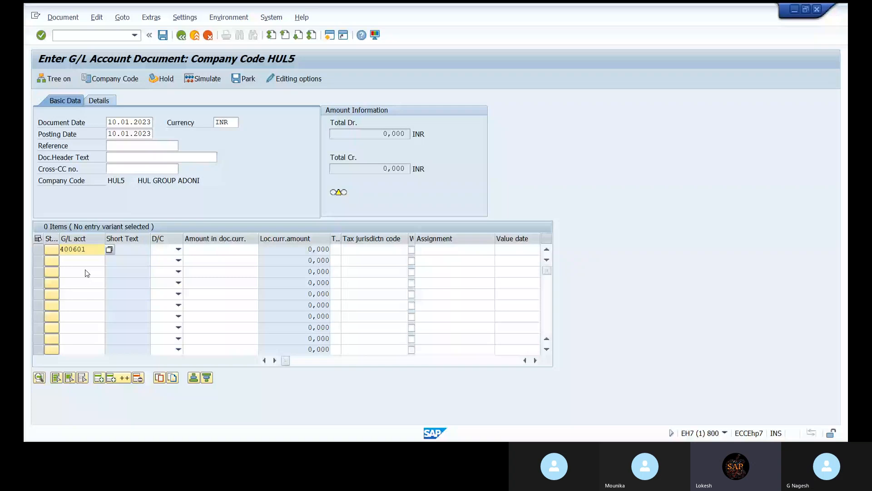
pyautogui.click(179, 249)
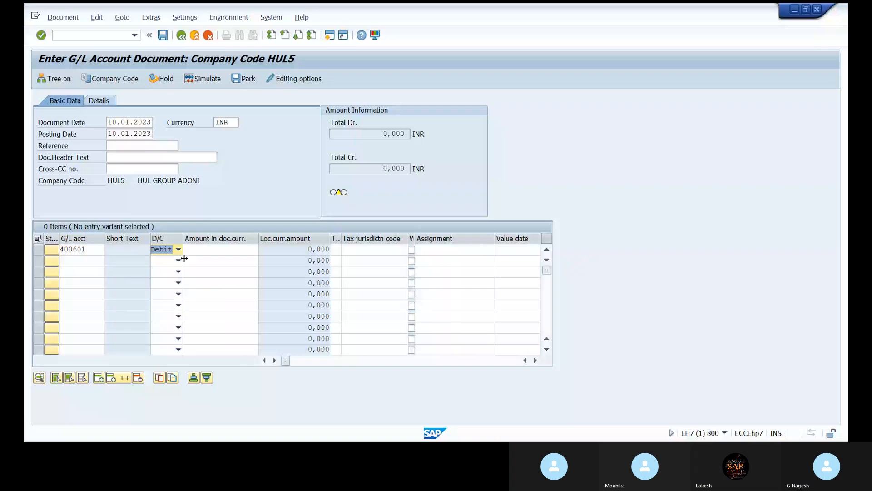
pyautogui.click(198, 249)
pyautogui.write('10')
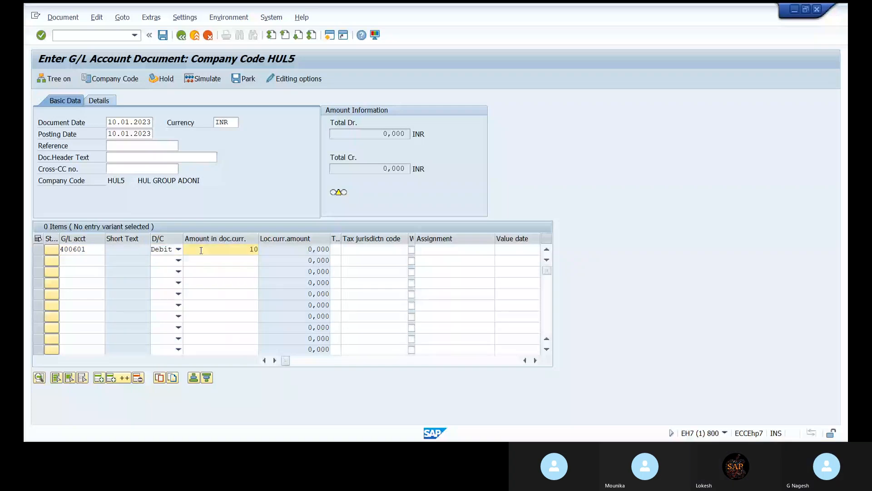
pyautogui.write('000')
pyautogui.press('Tab')
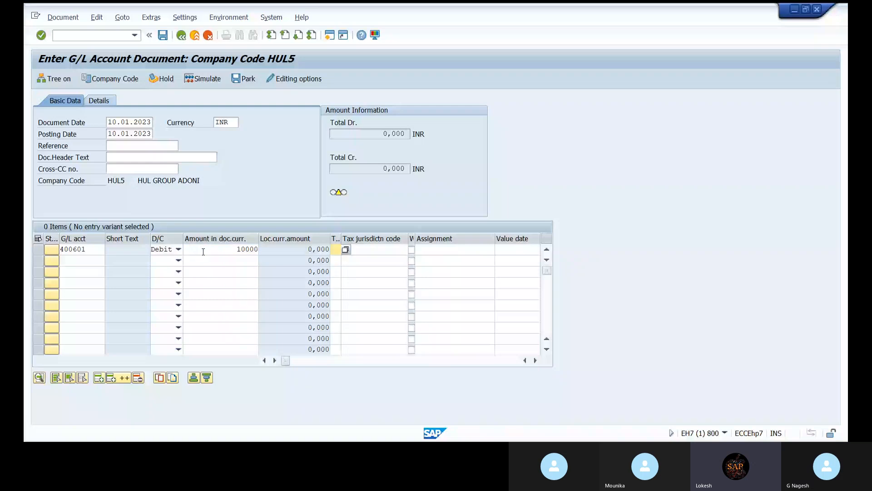
pyautogui.click(517, 251)
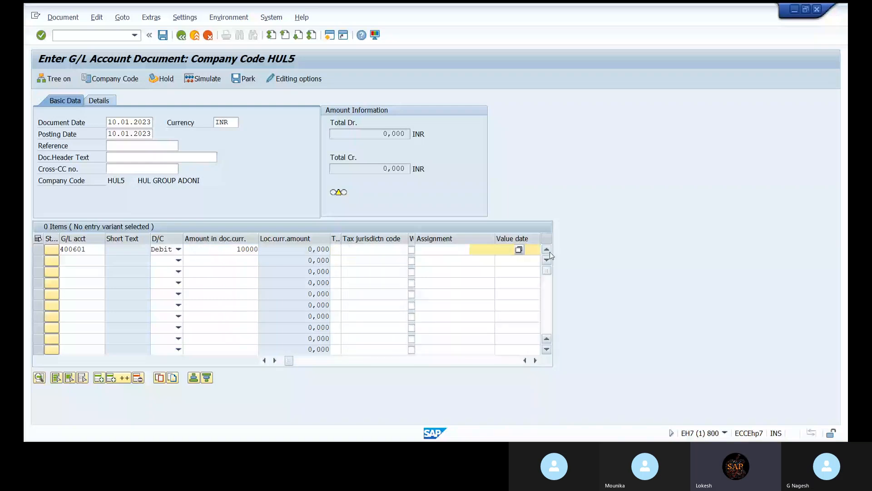
pyautogui.press('Tab')
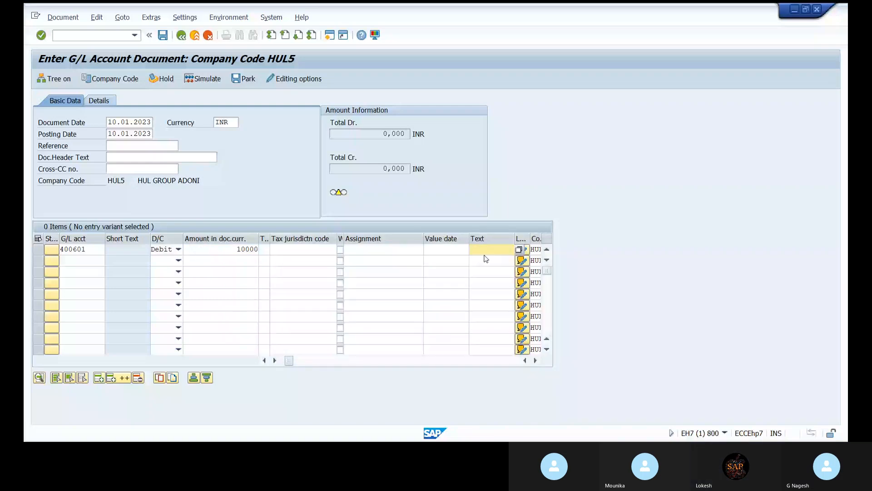
pyautogui.write('SALARY PAID')
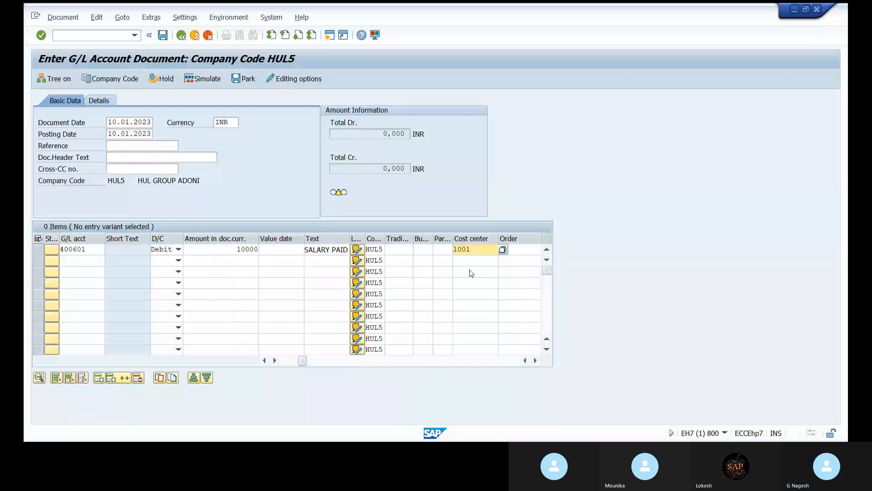
# Enter the second line item: G/L account 400601, debit 10000, text SALARY PAID, cost center 1002.
pyautogui.click(86, 261)
pyautogui.write('400601')
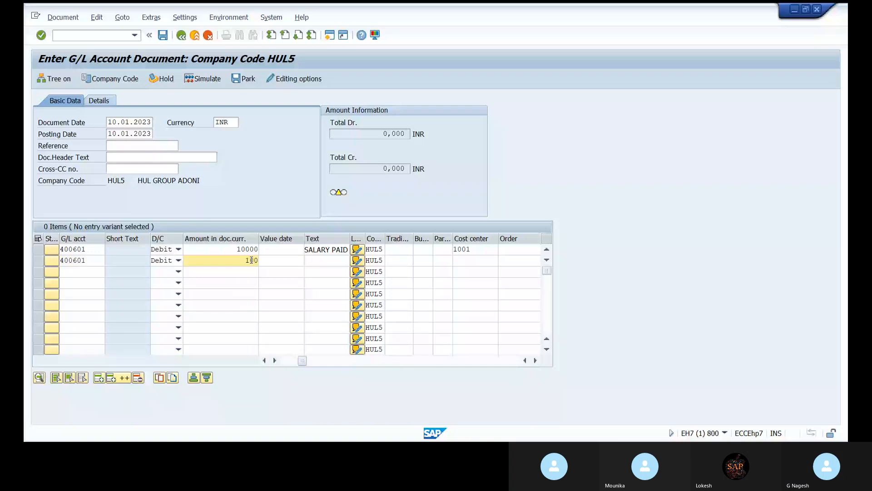
pyautogui.write('00')
pyautogui.press('Tab')
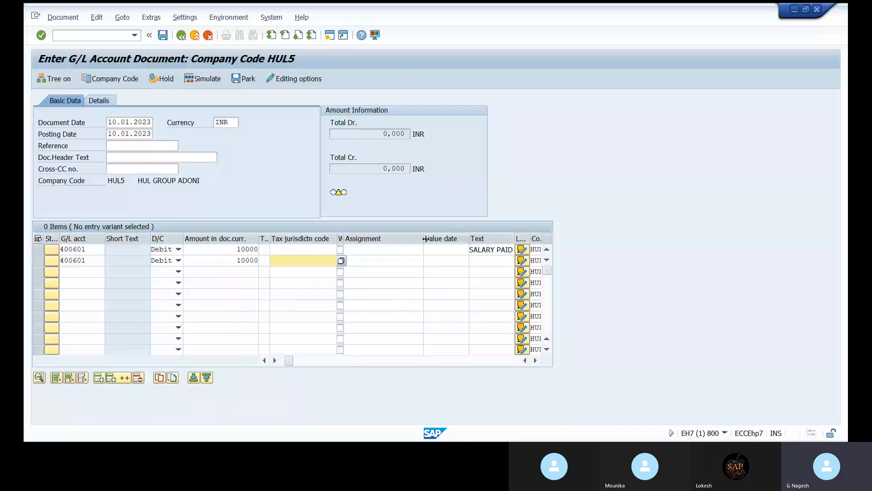
pyautogui.click(482, 263)
pyautogui.write('SALARY PAID')
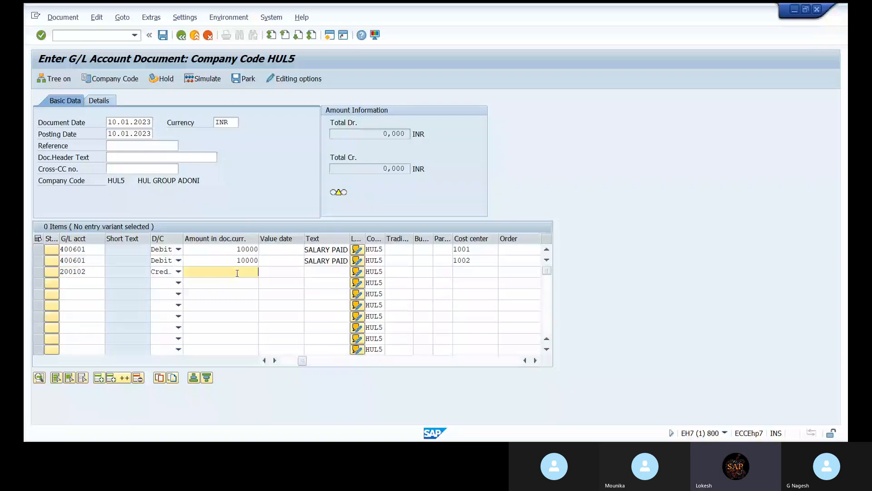
# Complete the credit line for G/L account 200102 with amount 20000 and text BANK PAID, and have the entries checked.
pyautogui.write('20000')
pyautogui.click(316, 272)
pyautogui.write('B')
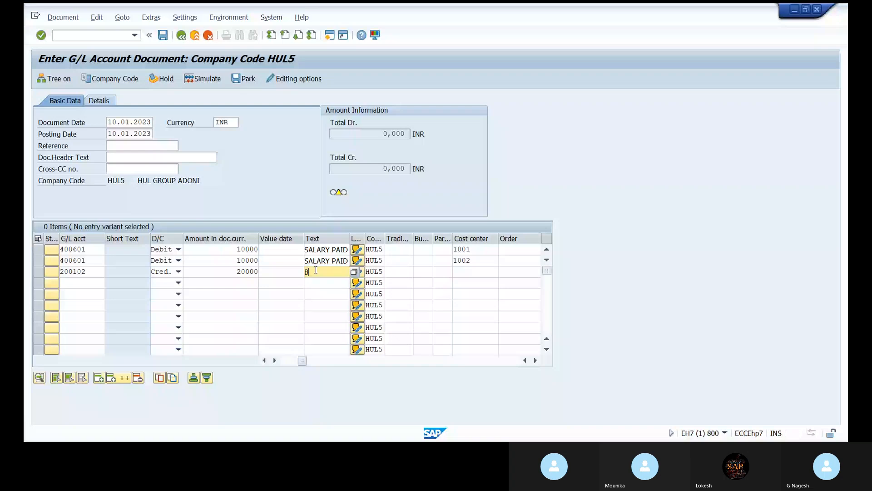
pyautogui.write('ANK PAID')
pyautogui.press('Return')
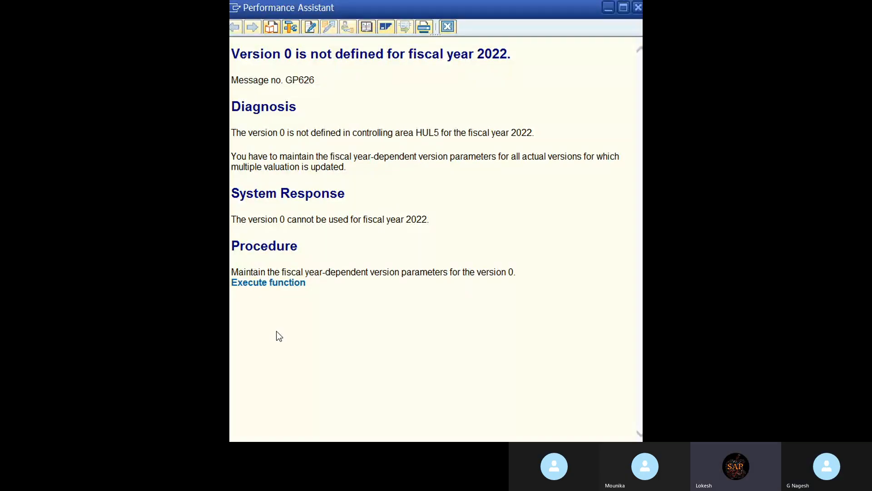
# From the error's long text, go to version maintenance for controlling area HUL5 and open version 0's settings for each fiscal year.
pyautogui.click(248, 285)
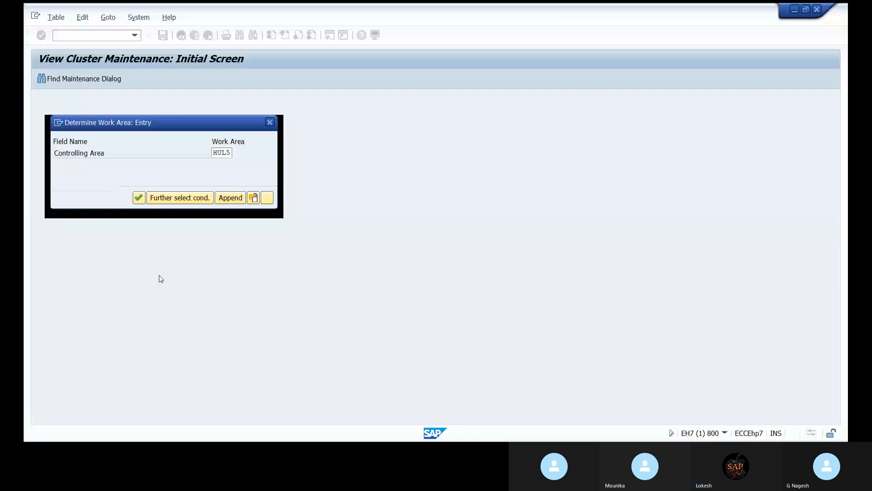
pyautogui.click(139, 199)
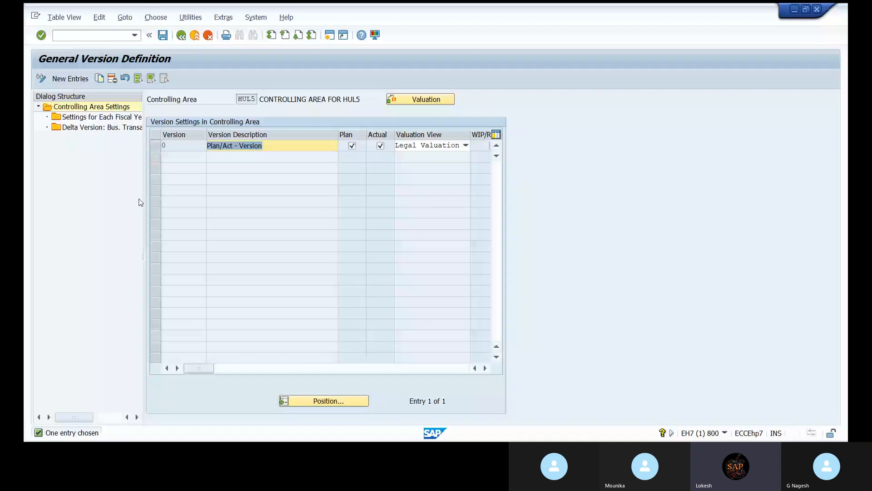
pyautogui.click(169, 146)
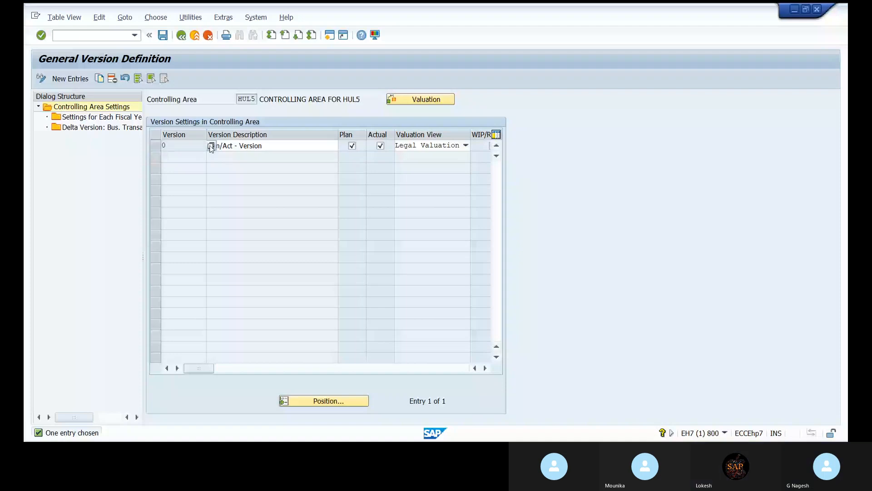
pyautogui.click(155, 149)
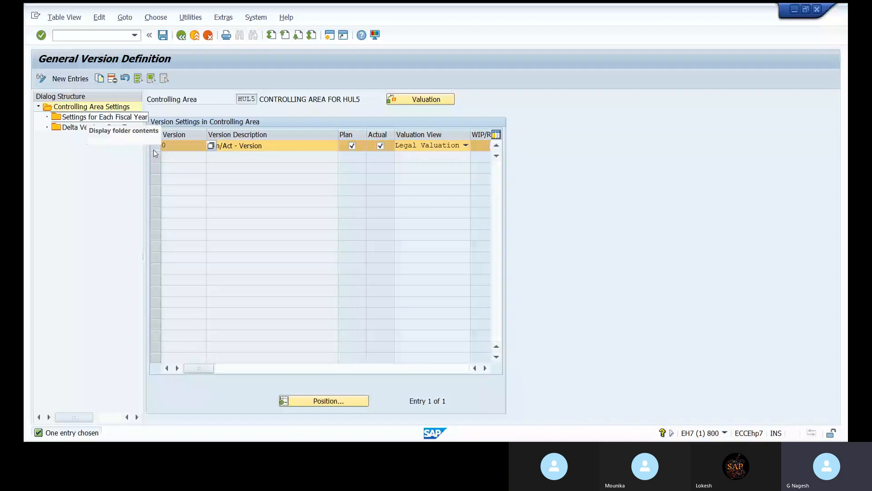
pyautogui.doubleClick(89, 118)
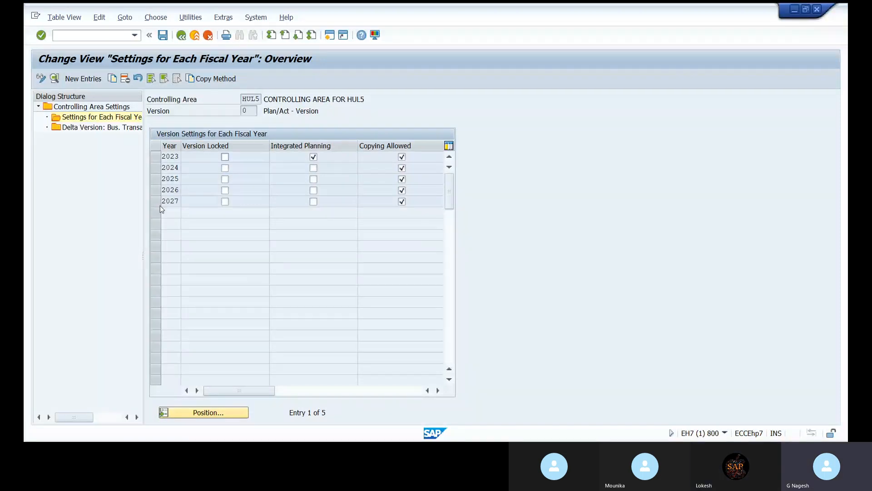
# Add an entry for fiscal year 2022 to version 0's fiscal year settings in controlling area HUL5 and save it.
pyautogui.click(155, 158)
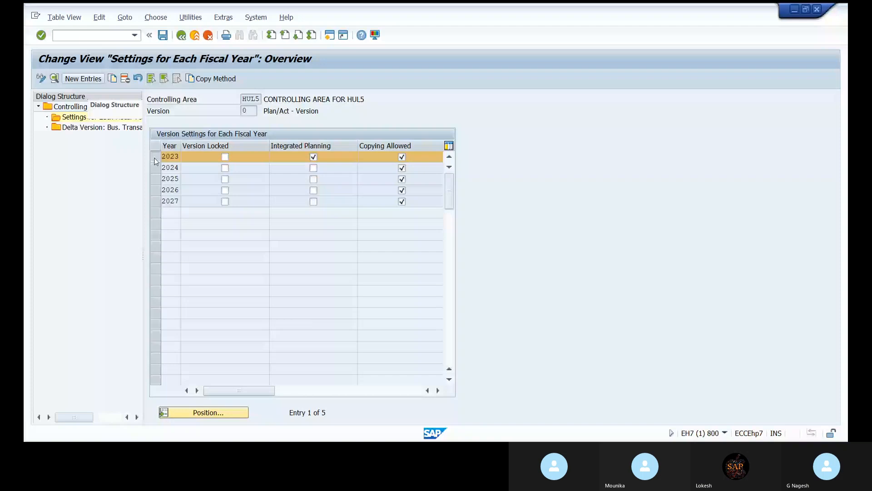
pyautogui.click(79, 79)
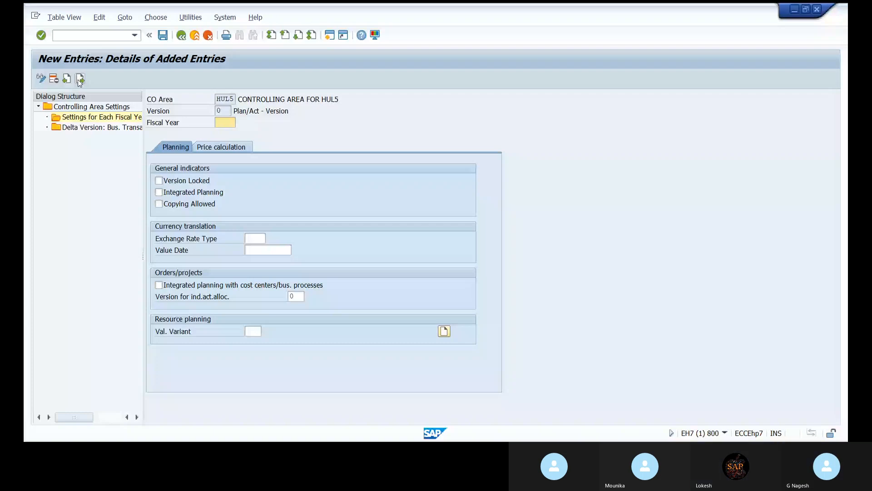
pyautogui.write('2022')
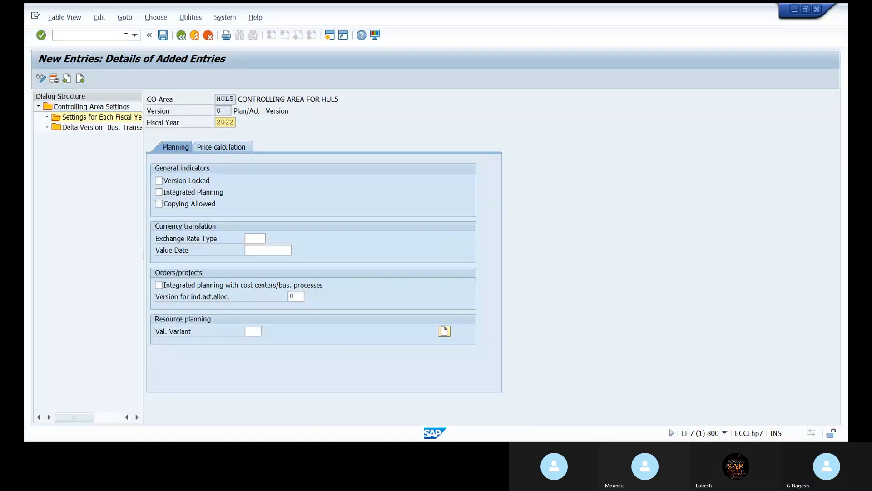
pyautogui.click(165, 37)
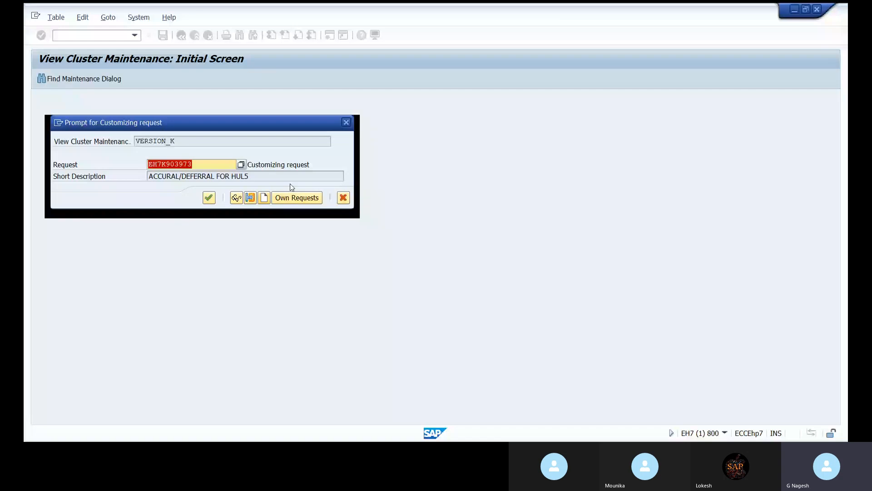
# Record the change in a new customizing request described COST ELEMENT FOR HUL5 and return to the fiscal year settings overview.
pyautogui.click(264, 197)
pyautogui.click(326, 321)
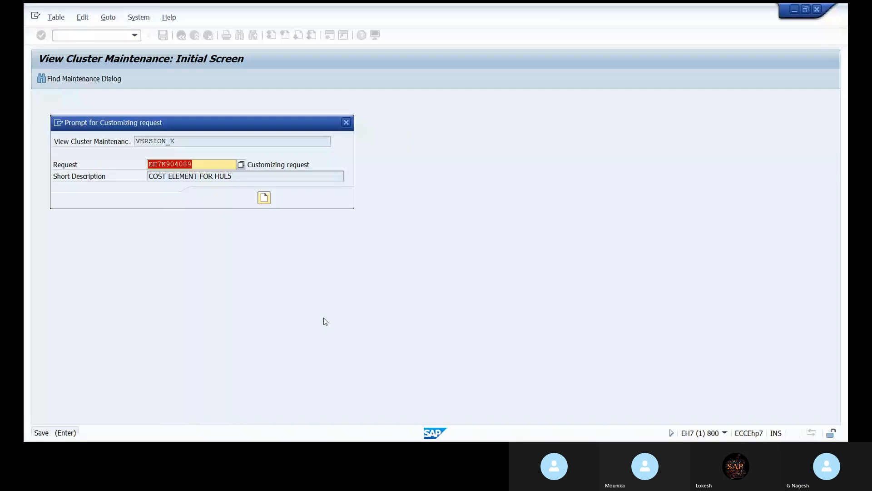
pyautogui.press('Return')
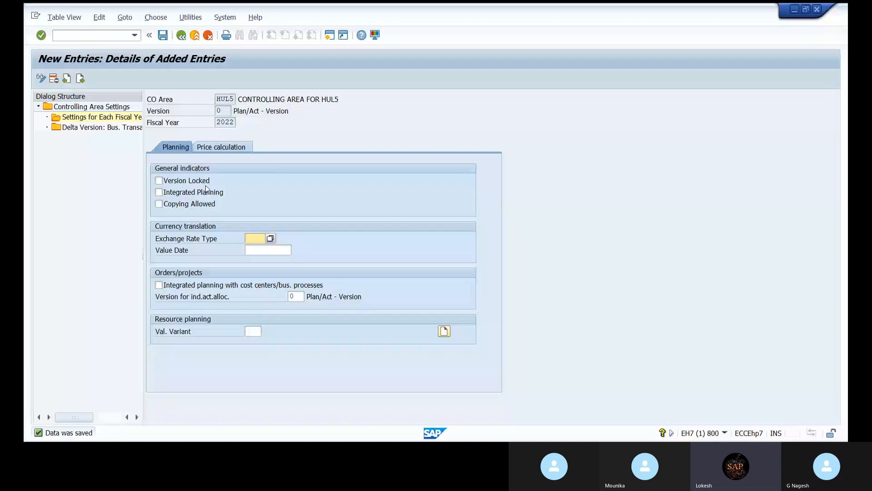
pyautogui.click(181, 35)
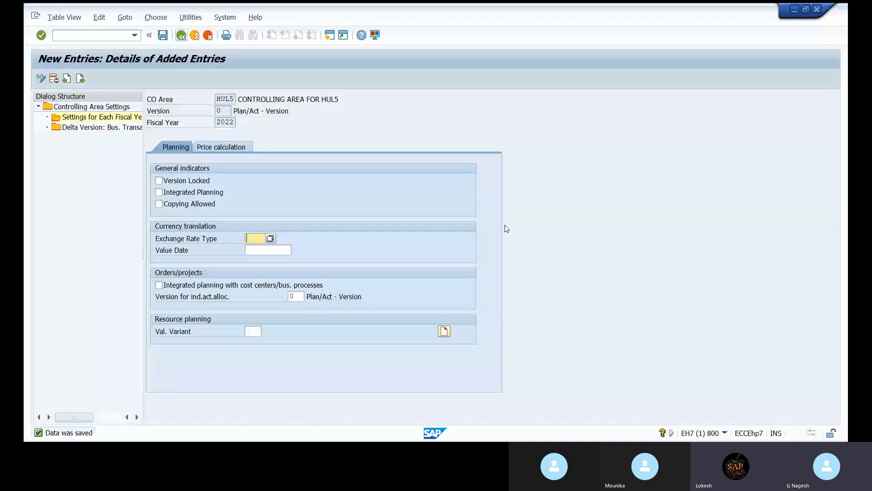
pyautogui.click(181, 35)
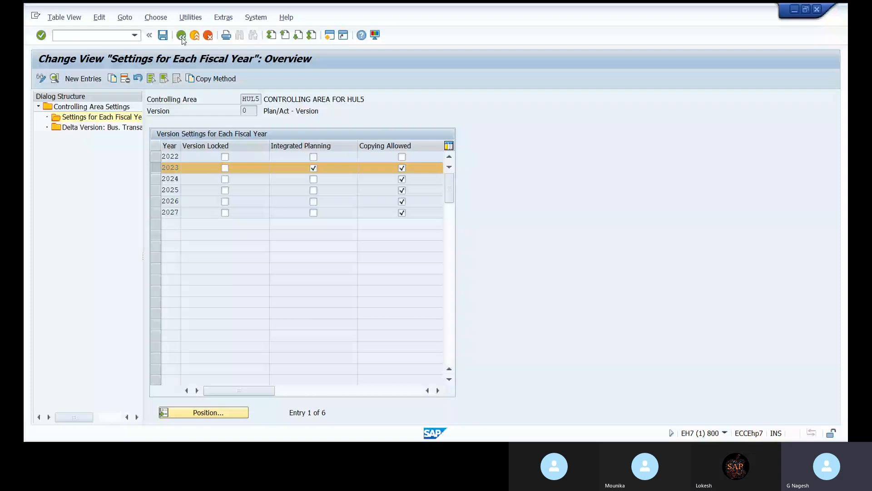
pyautogui.click(162, 36)
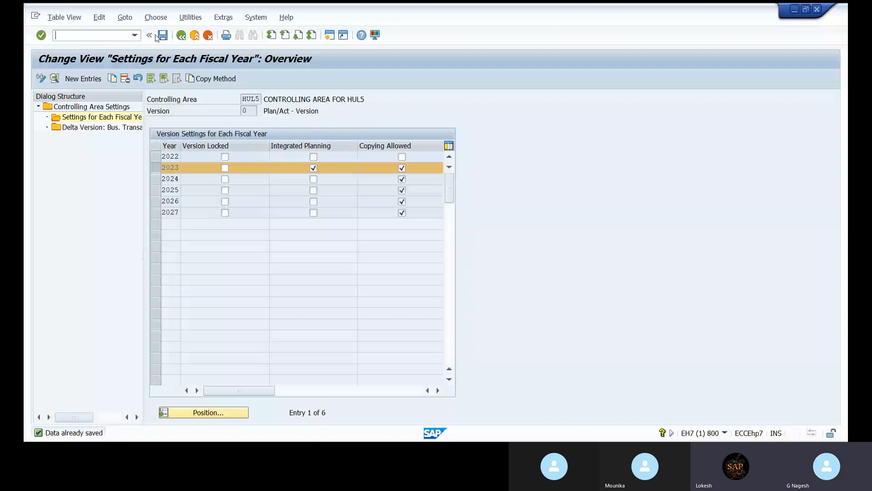
# Start transaction FB50 for a new G/L account document and set the document date to 10.01.2023.
pyautogui.write('F')
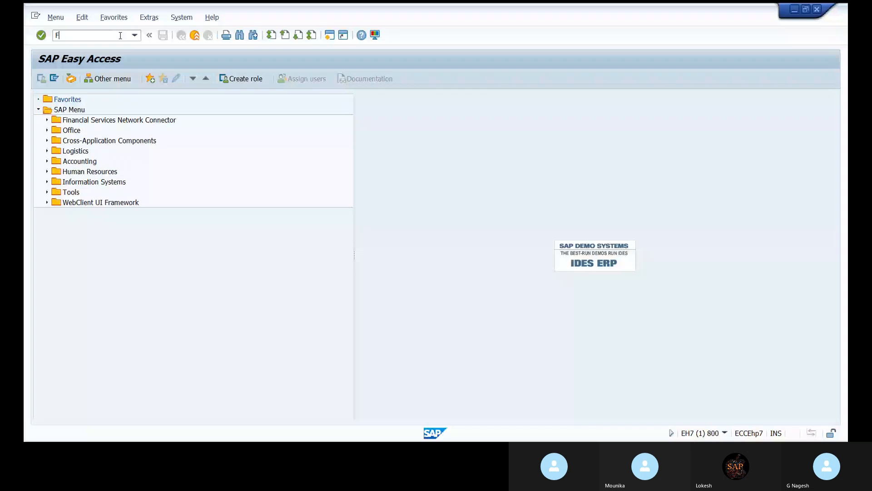
pyautogui.write('B50')
pyautogui.press('Return')
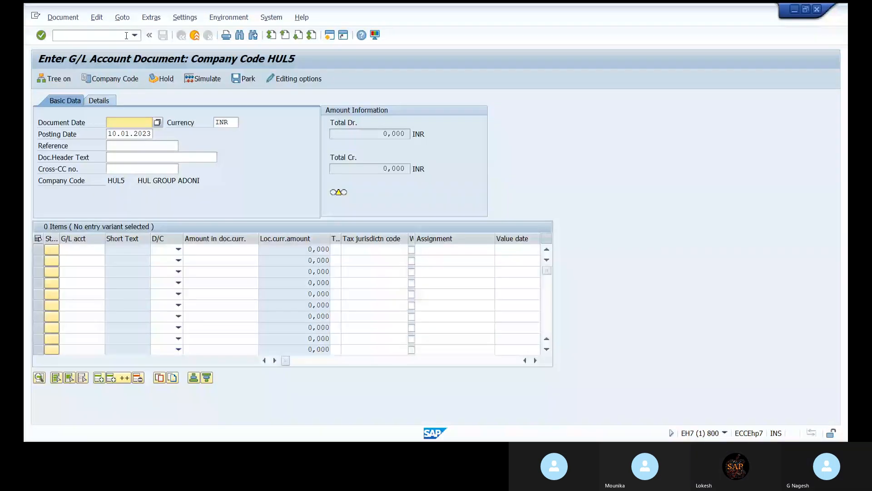
pyautogui.write('10')
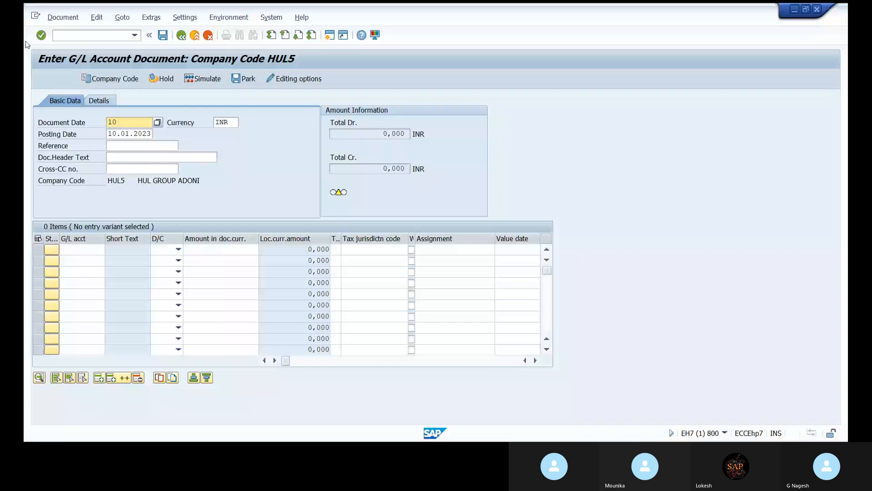
pyautogui.press('Return')
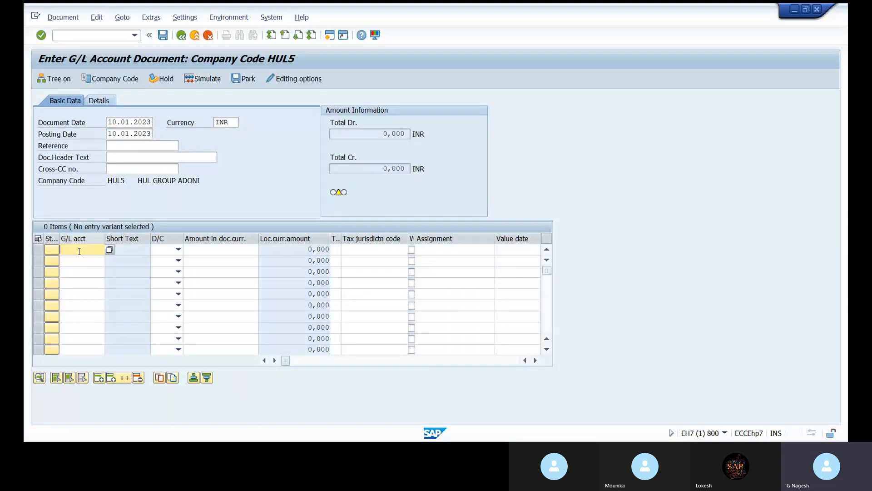
# Fill the first line item with G/L account 400601, debit 10000, text SALARY PAID and cost center 1001.
pyautogui.write('400601')
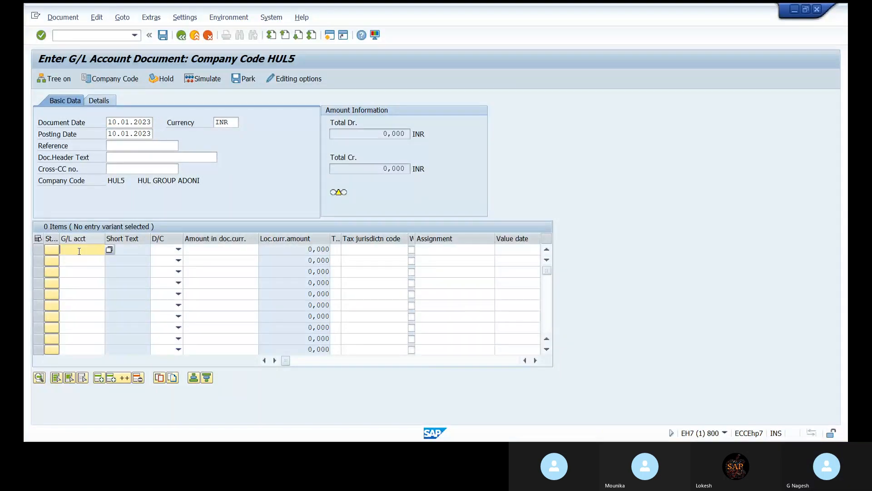
pyautogui.click(157, 250)
pyautogui.press('d')
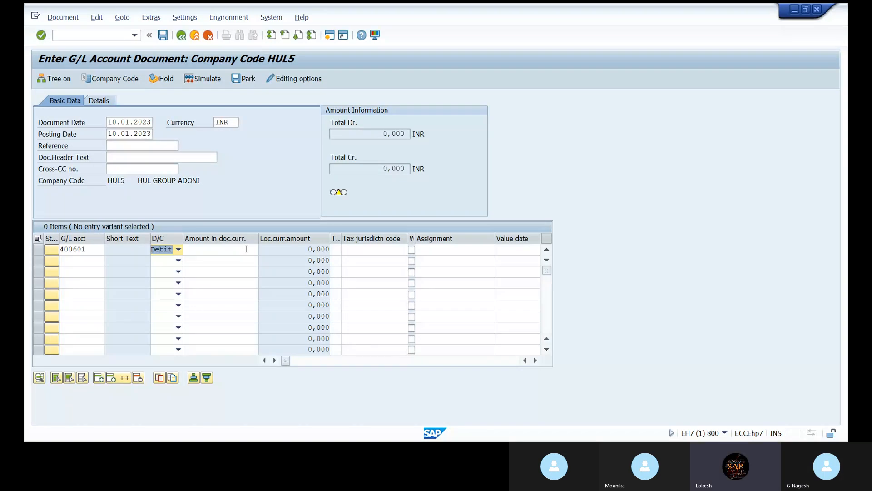
pyautogui.click(246, 249)
pyautogui.write('10000')
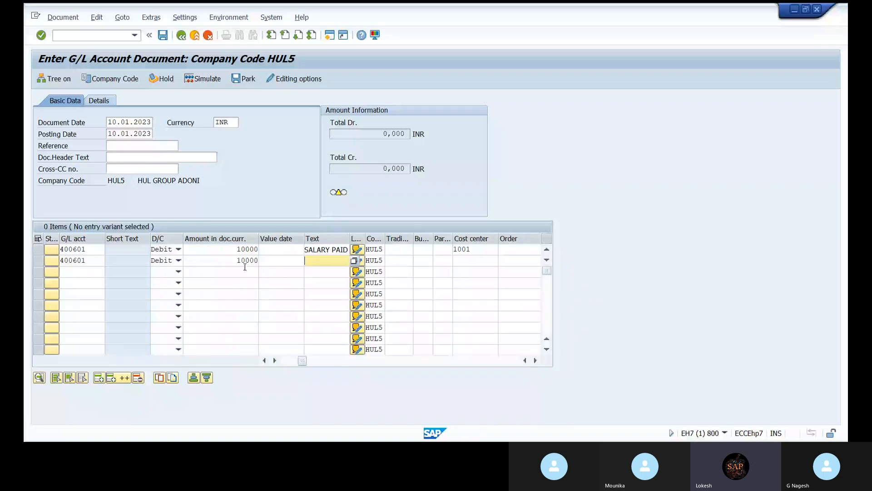
# Fill the second line item with G/L account 400601, debit 10000, text SALARY PAID and cost center 1002.
pyautogui.write('S')
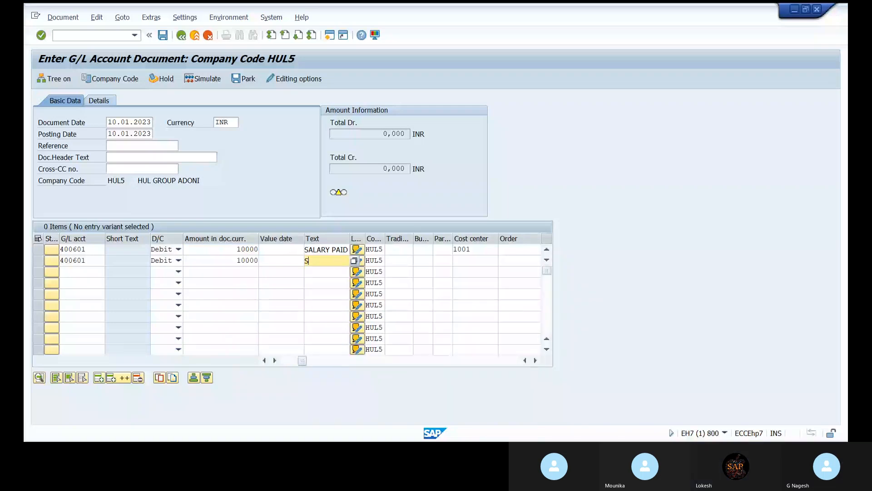
pyautogui.click(338, 271)
pyautogui.click(456, 261)
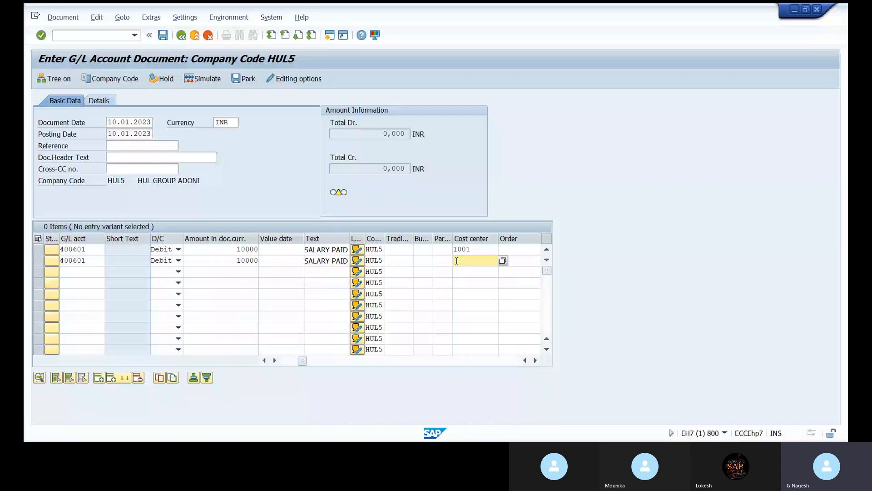
pyautogui.write('1002')
# Enter the credit line for G/L account 200102 with amount 20000 and text BANK PAID, and simulate the document.
pyautogui.click(72, 271)
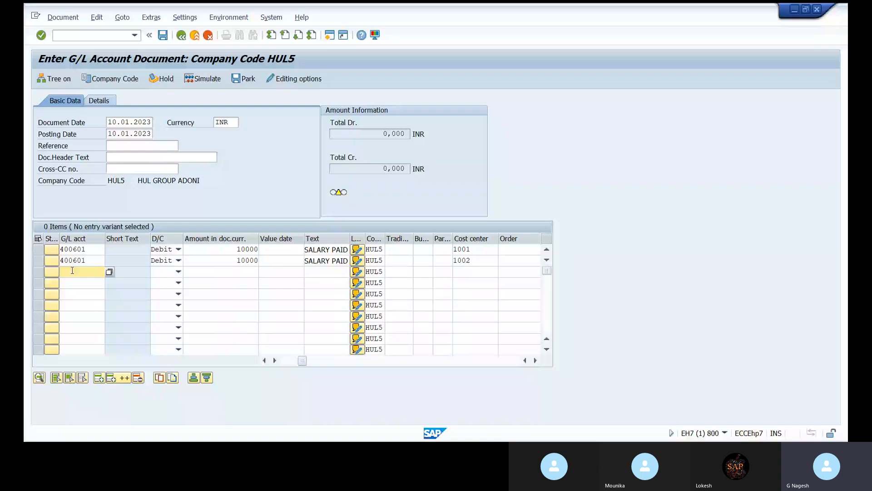
pyautogui.write('200102')
pyautogui.click(164, 272)
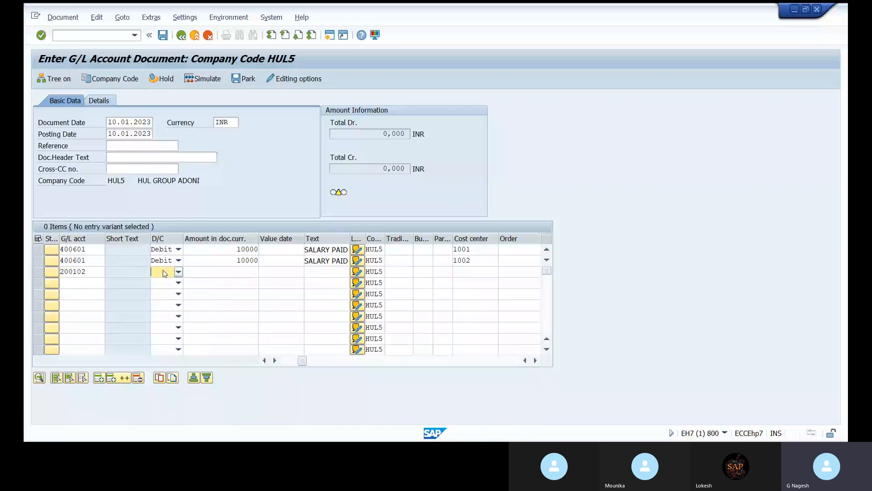
pyautogui.write('c')
pyautogui.click(236, 273)
pyautogui.write('20')
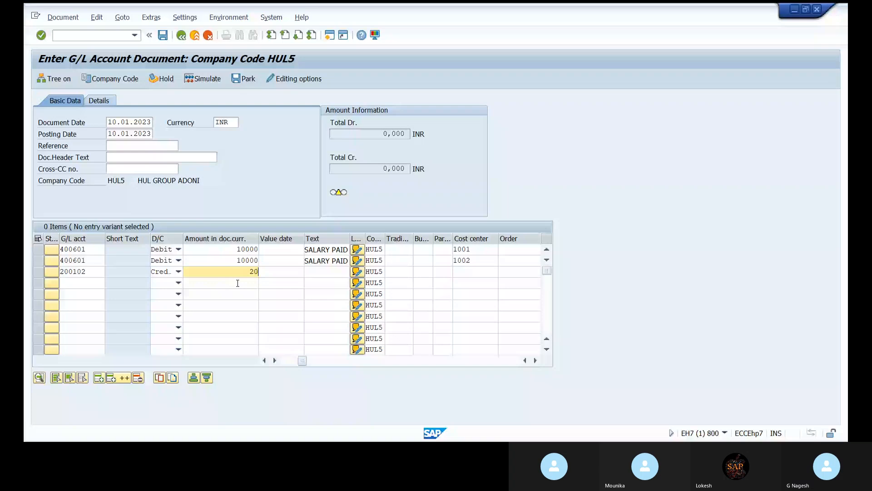
pyautogui.write('000')
pyautogui.click(331, 273)
pyautogui.write('BANK PAID')
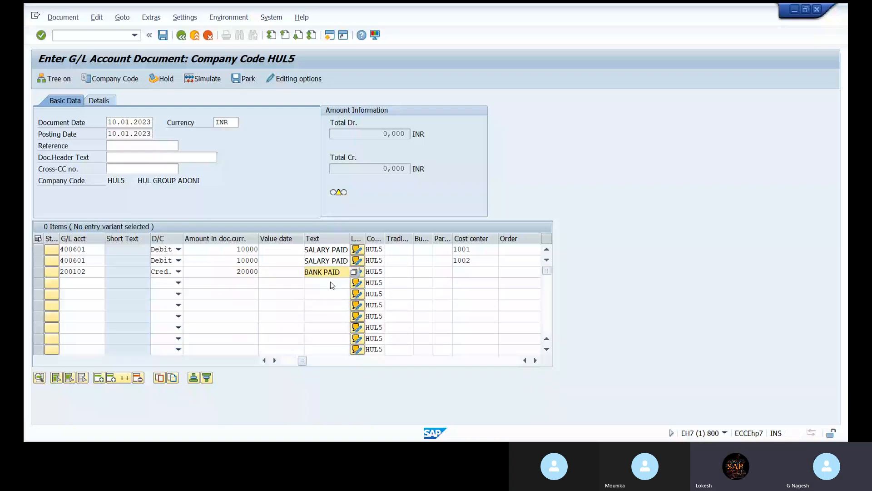
pyautogui.click(383, 272)
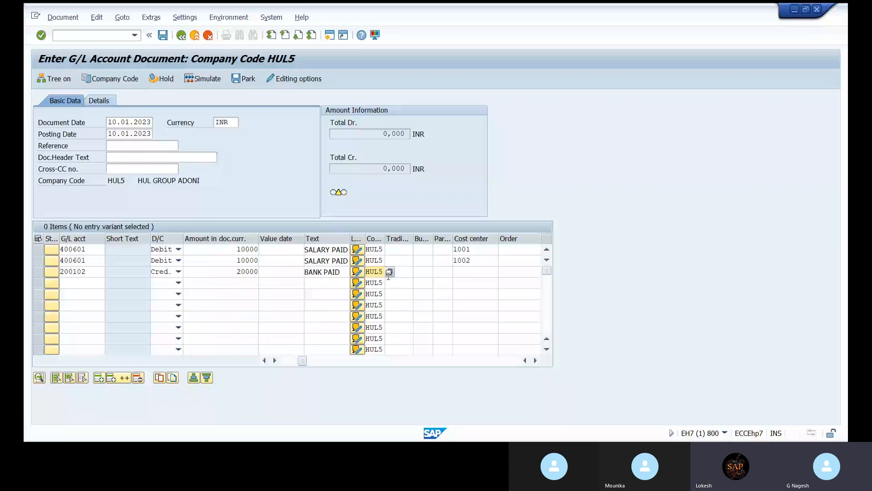
pyautogui.press('Return')
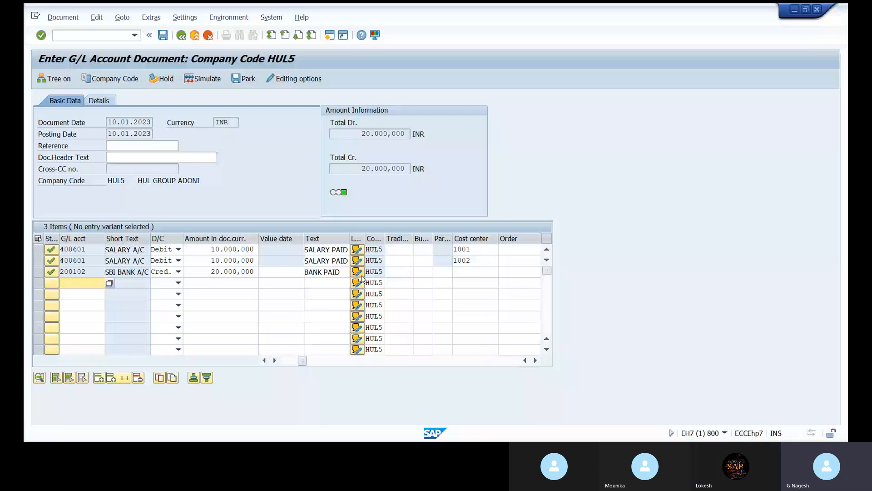
pyautogui.click(201, 79)
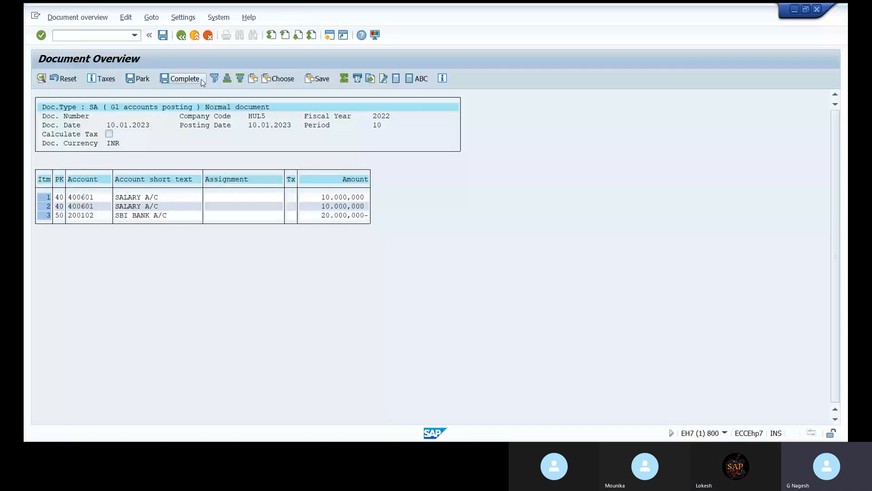